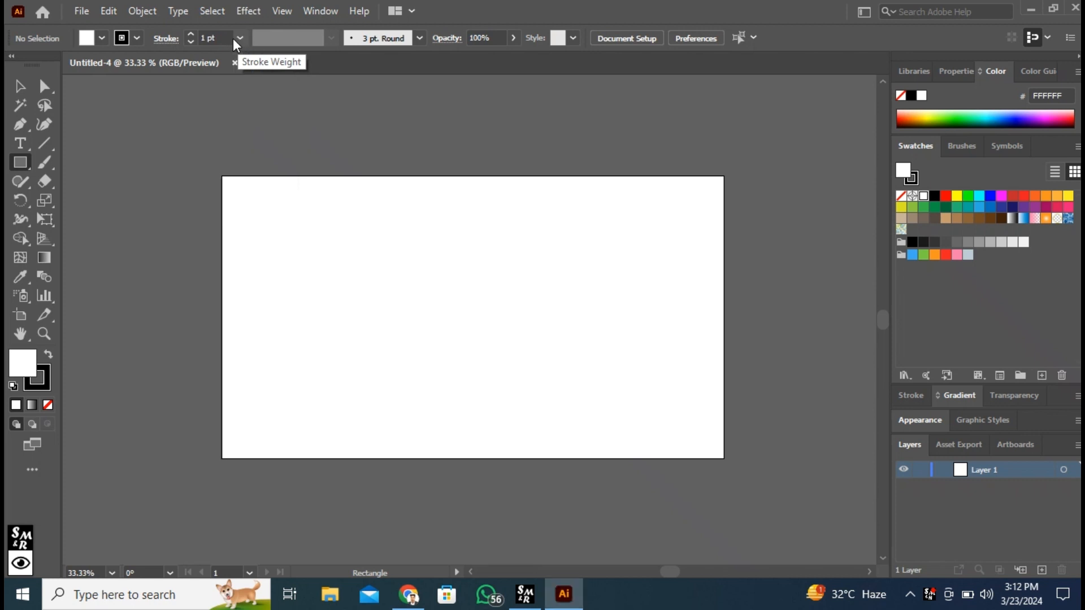
# Step: Draw a rectangle covering the whole artboard with an RGB Magenta fill and a 0 pt stroke
pyautogui.click(192, 42)
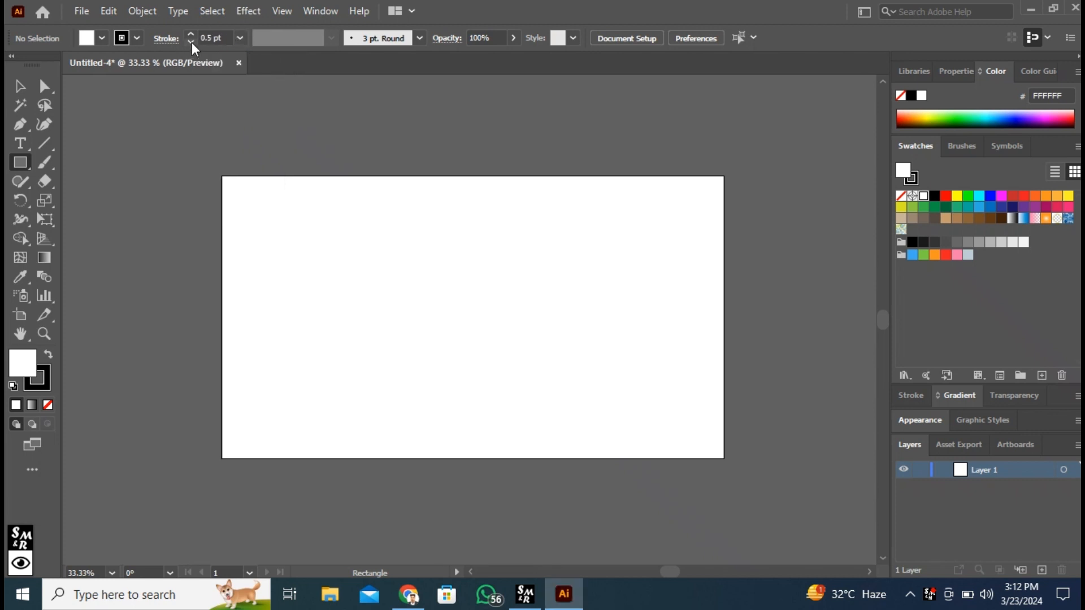
pyautogui.click(191, 43)
pyautogui.click(191, 42)
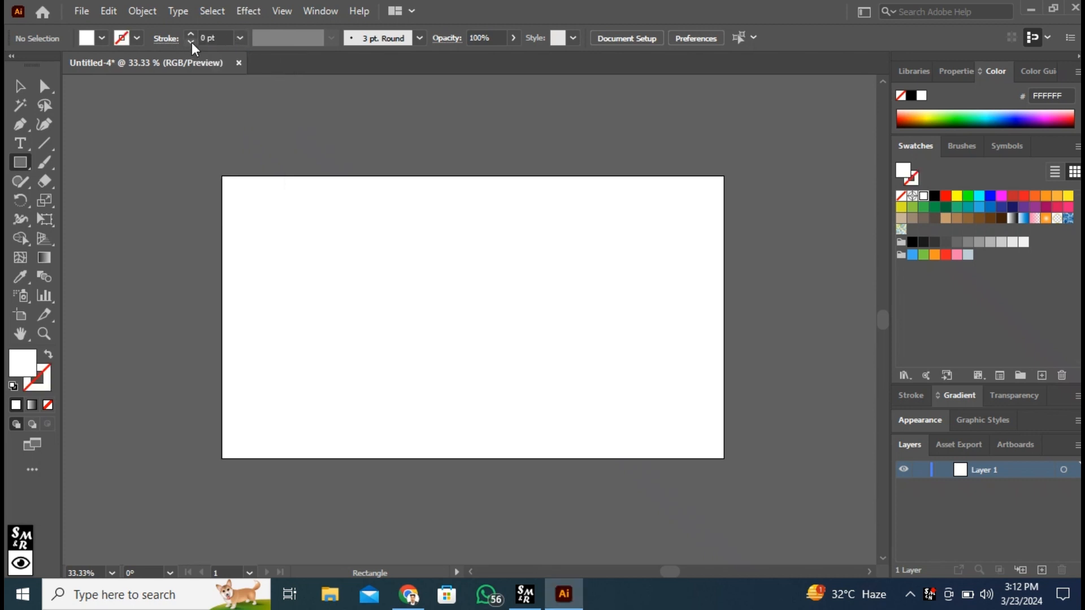
pyautogui.click(136, 40)
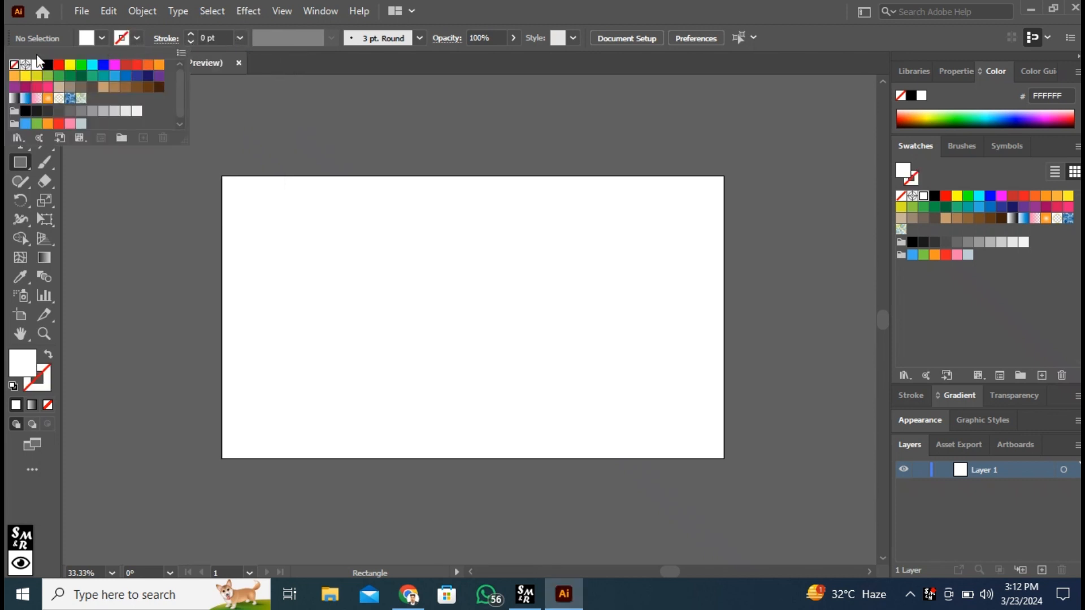
pyautogui.click(100, 39)
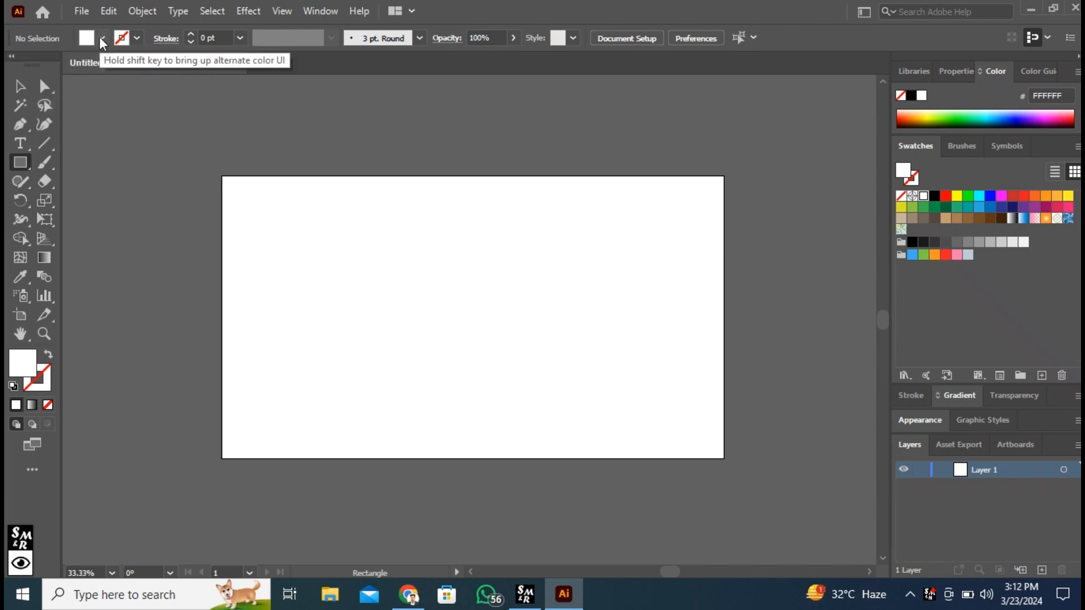
pyautogui.click(101, 38)
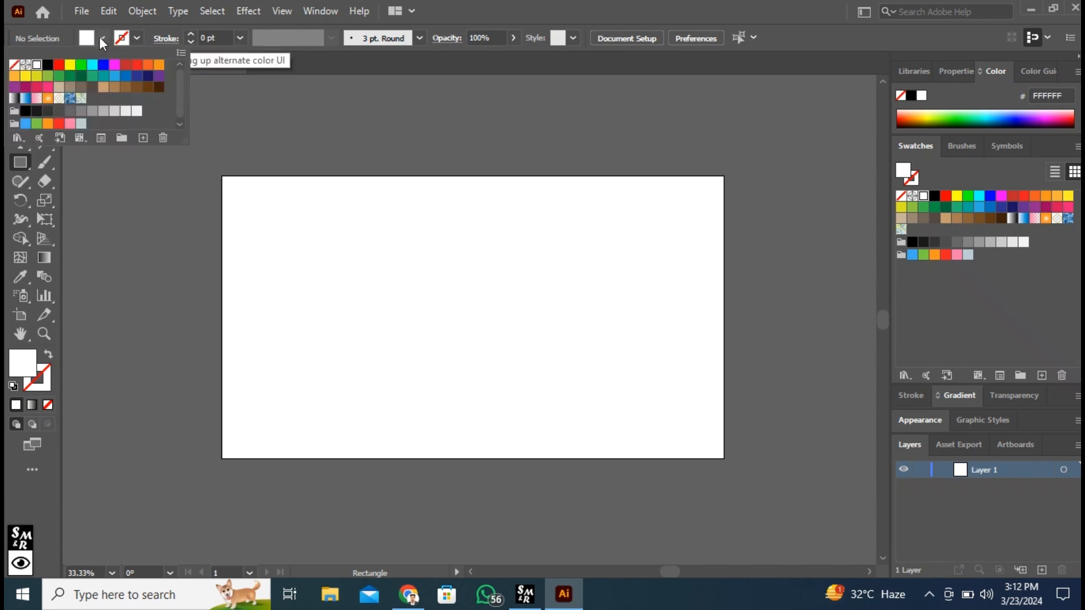
pyautogui.click(115, 67)
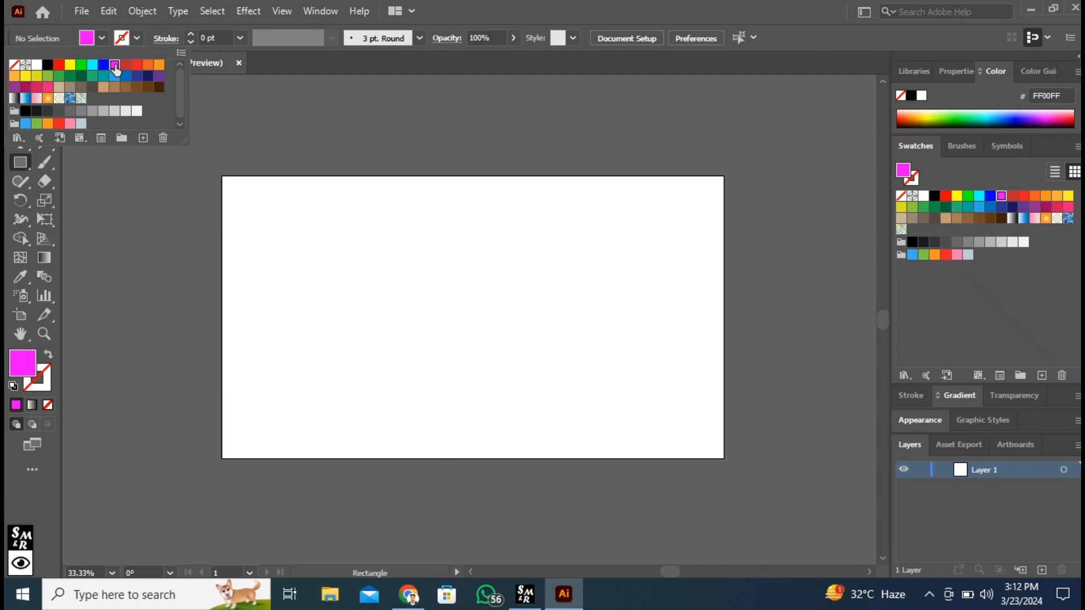
pyautogui.click(110, 206)
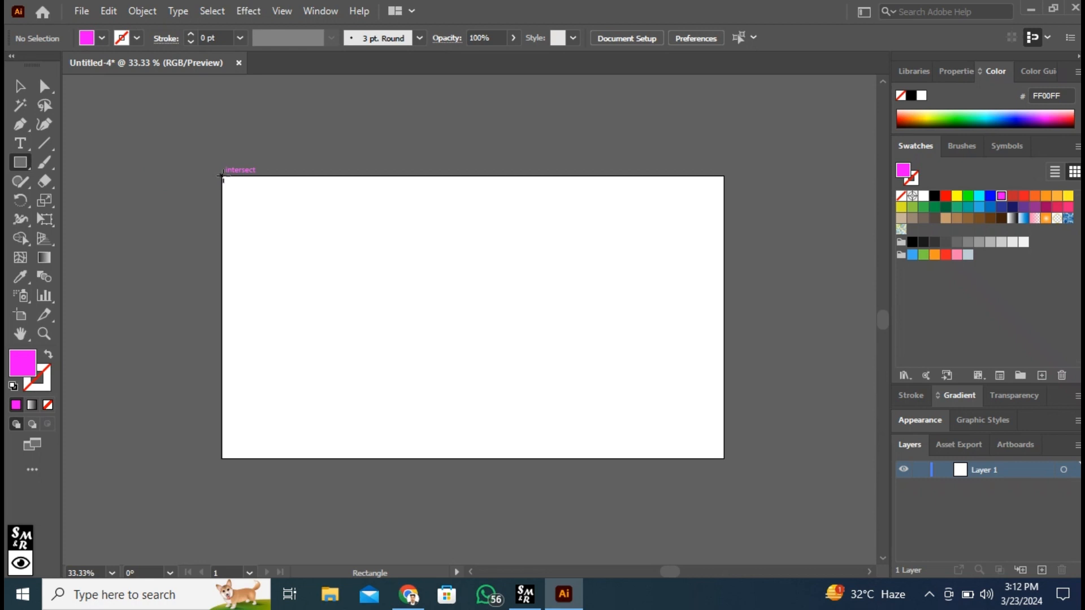
pyautogui.moveTo(222, 176); pyautogui.dragTo(724, 458)
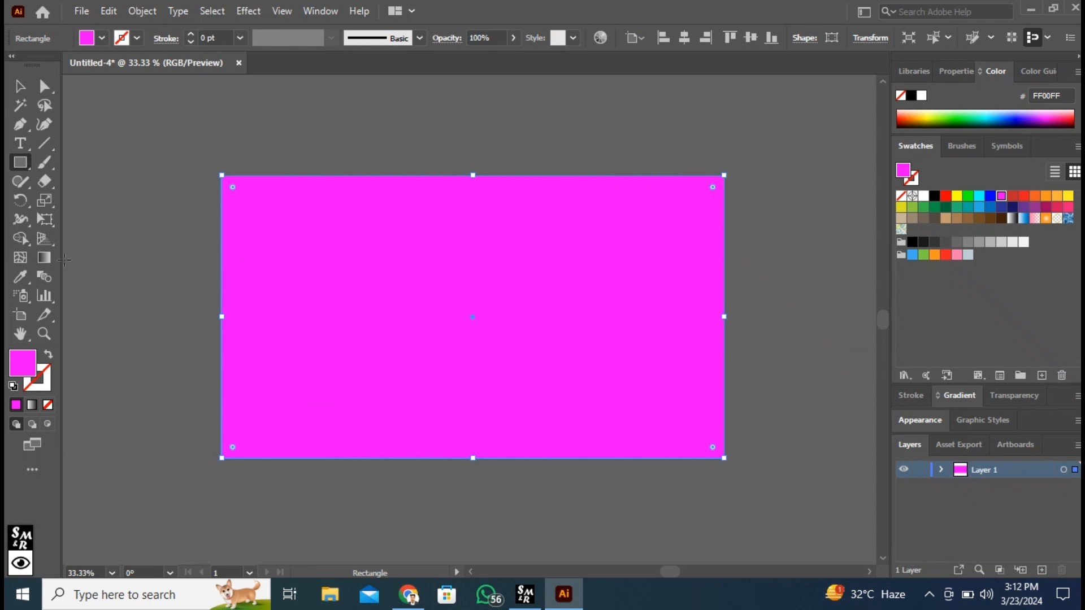
# Step: Apply a linear gradient fill to the rectangle and set its starting colour stop to RGB Magenta
pyautogui.click(45, 259)
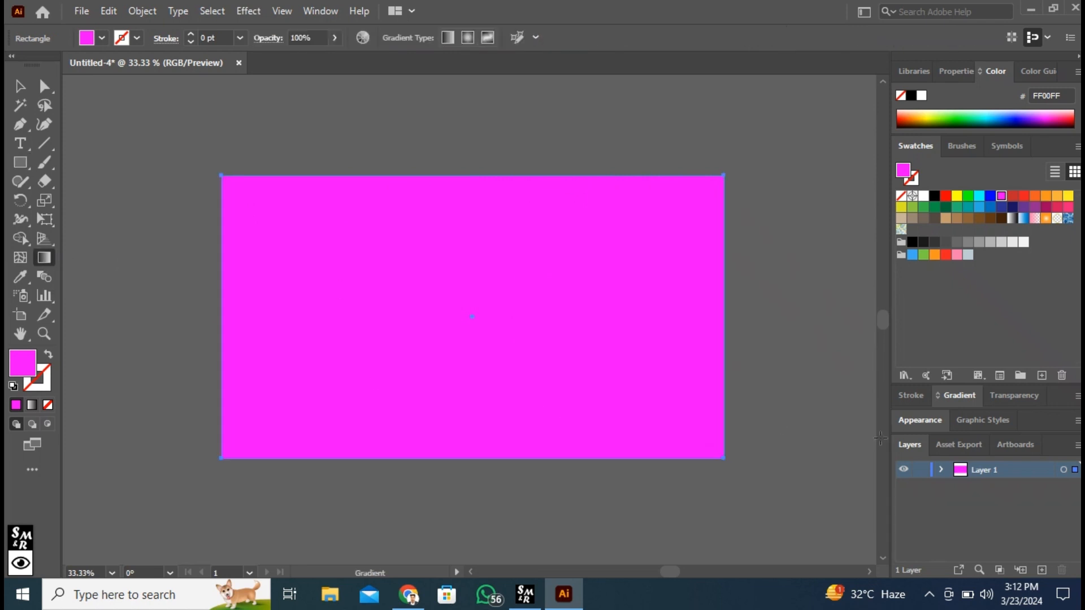
pyautogui.click(960, 396)
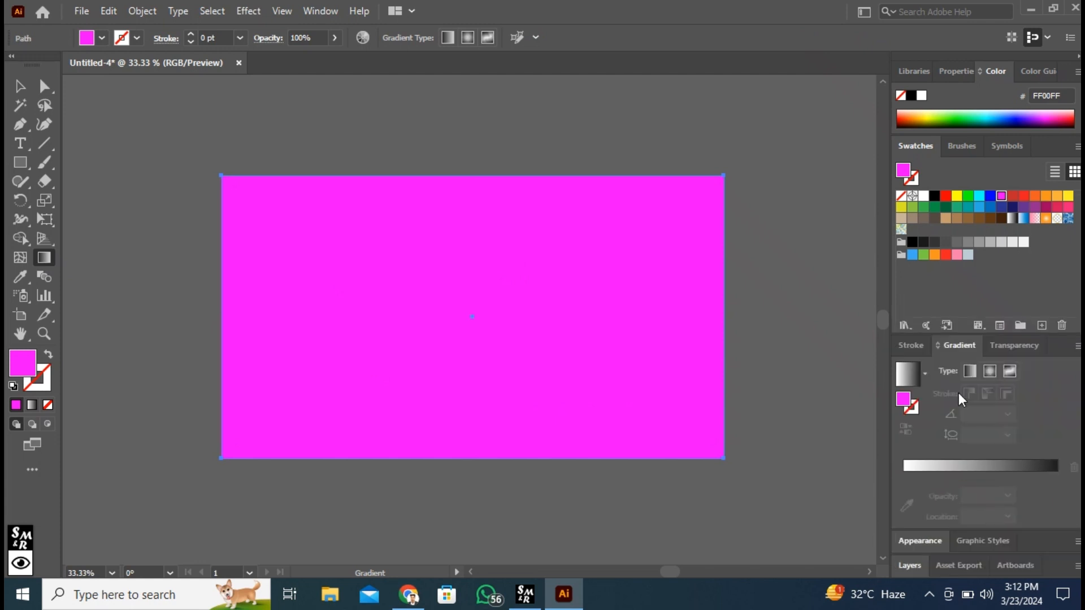
pyautogui.click(980, 466)
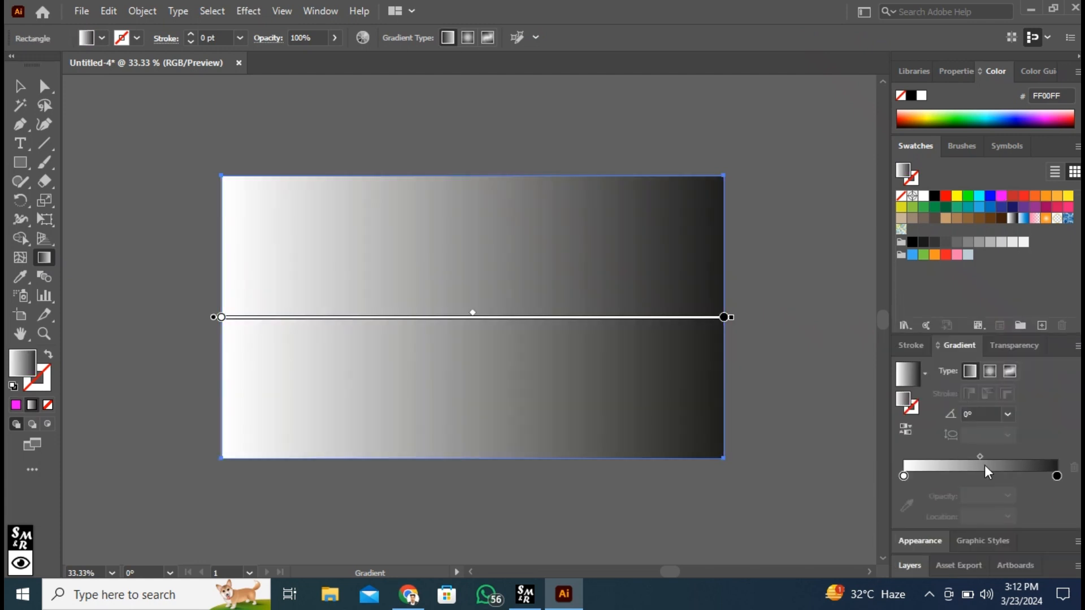
pyautogui.click(904, 475)
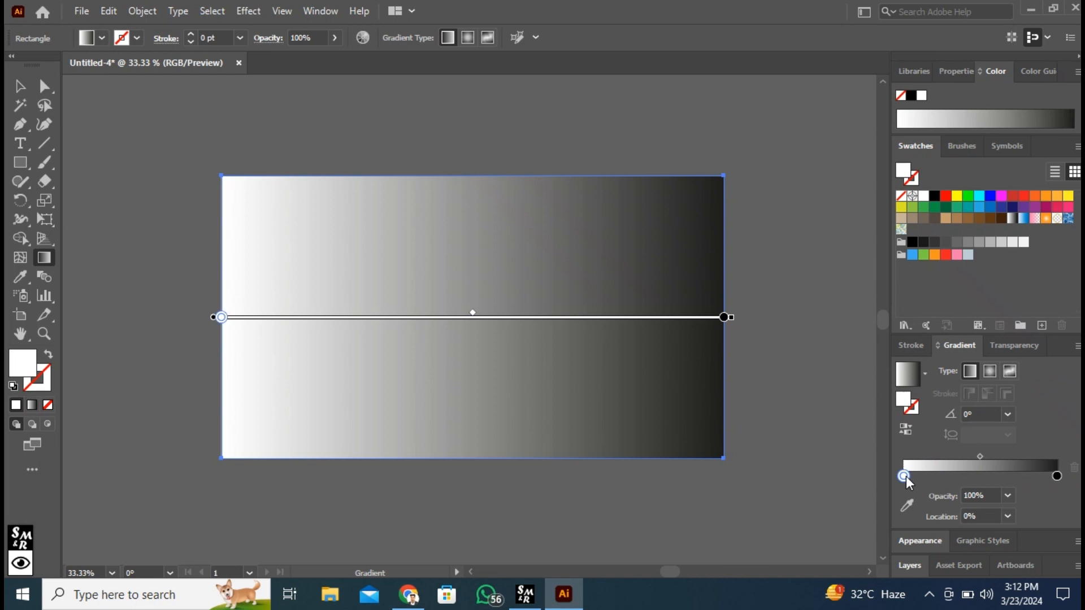
pyautogui.doubleClick(904, 476)
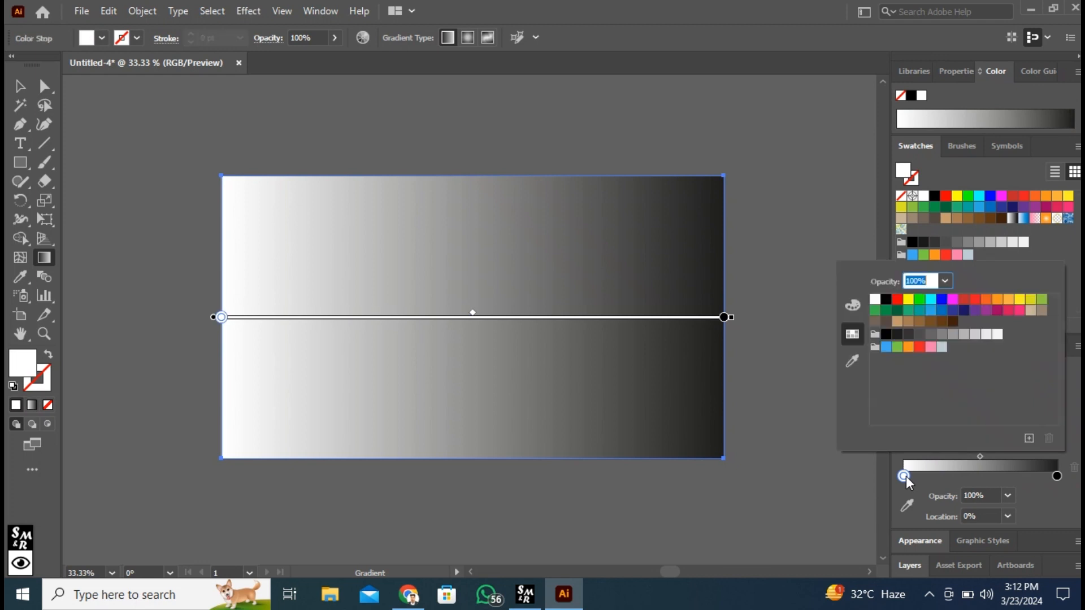
pyautogui.click(953, 300)
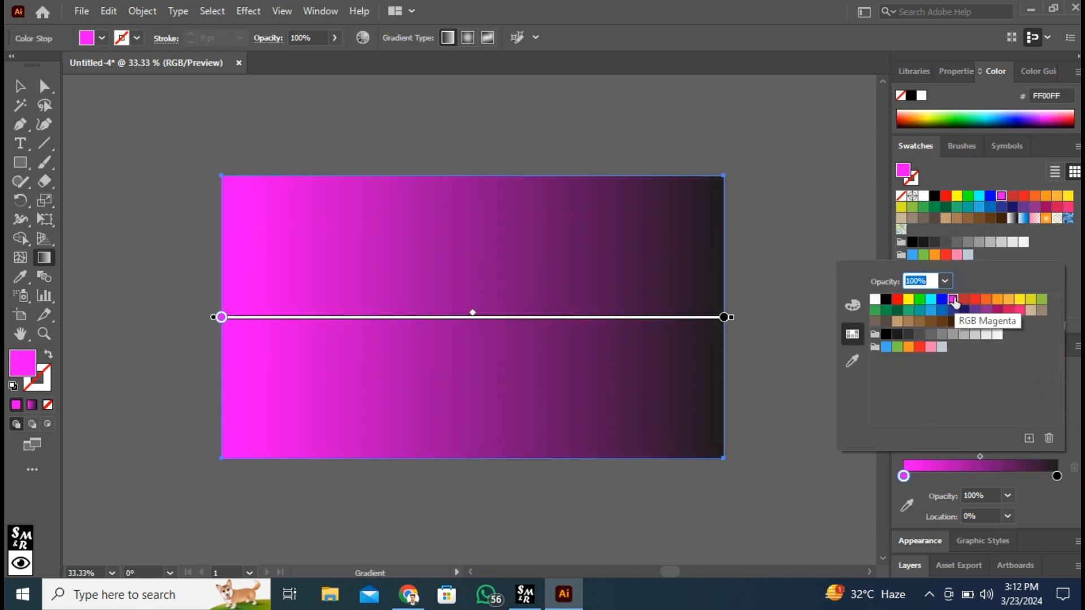
# Step: Set the end colour stop of the rectangle's gradient to White
pyautogui.click(1057, 478)
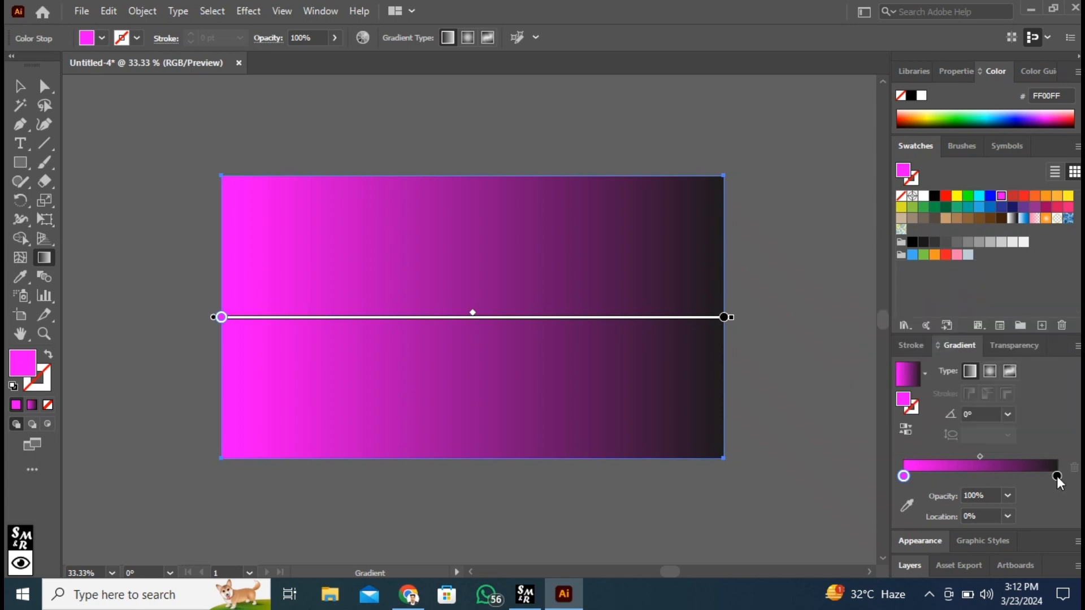
pyautogui.doubleClick(1057, 478)
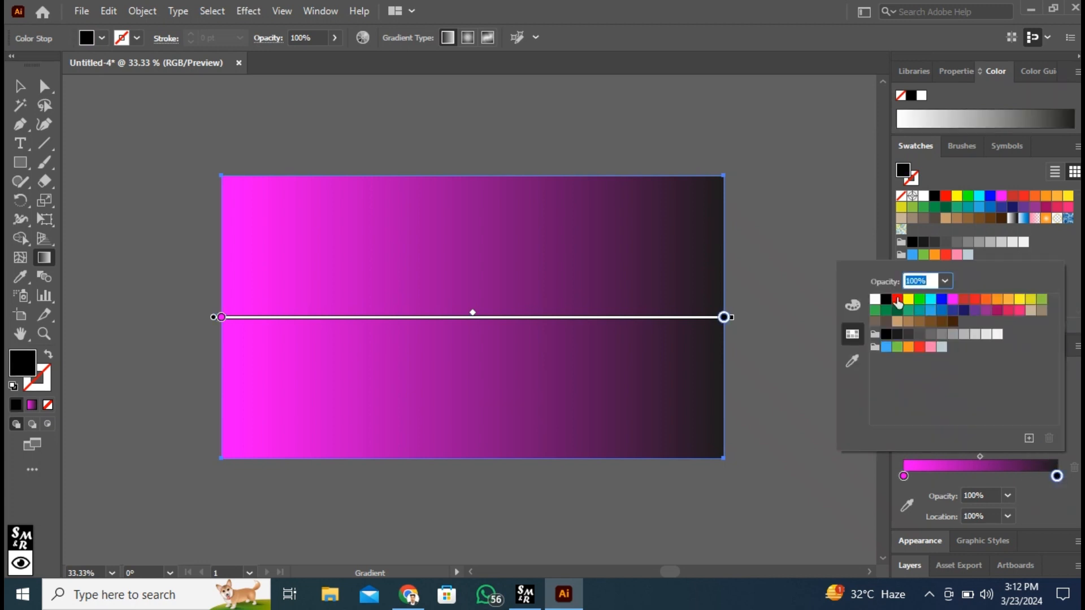
pyautogui.click(875, 299)
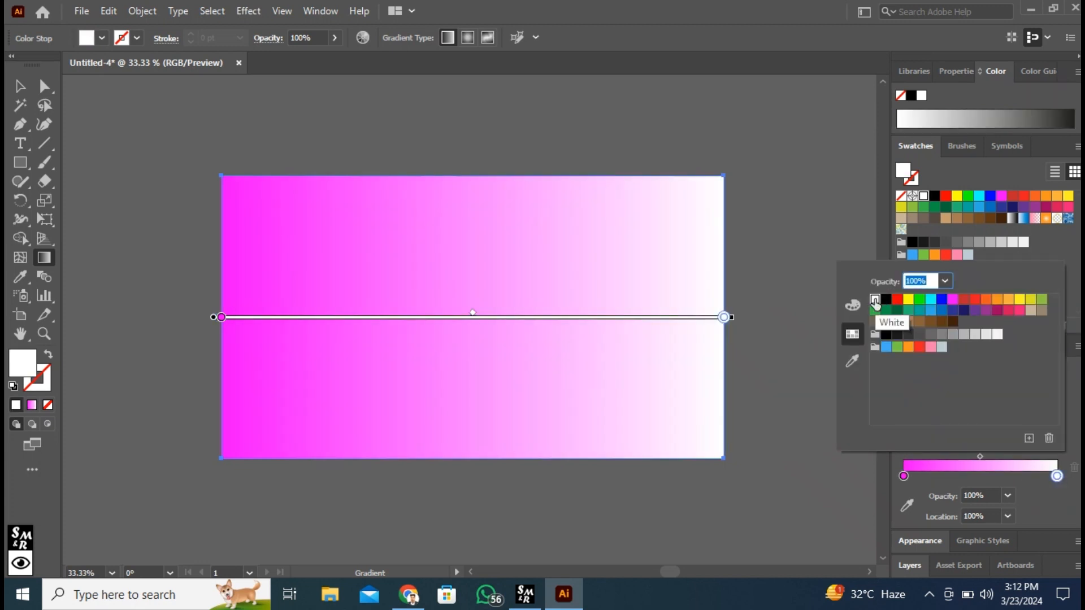
pyautogui.click(1057, 478)
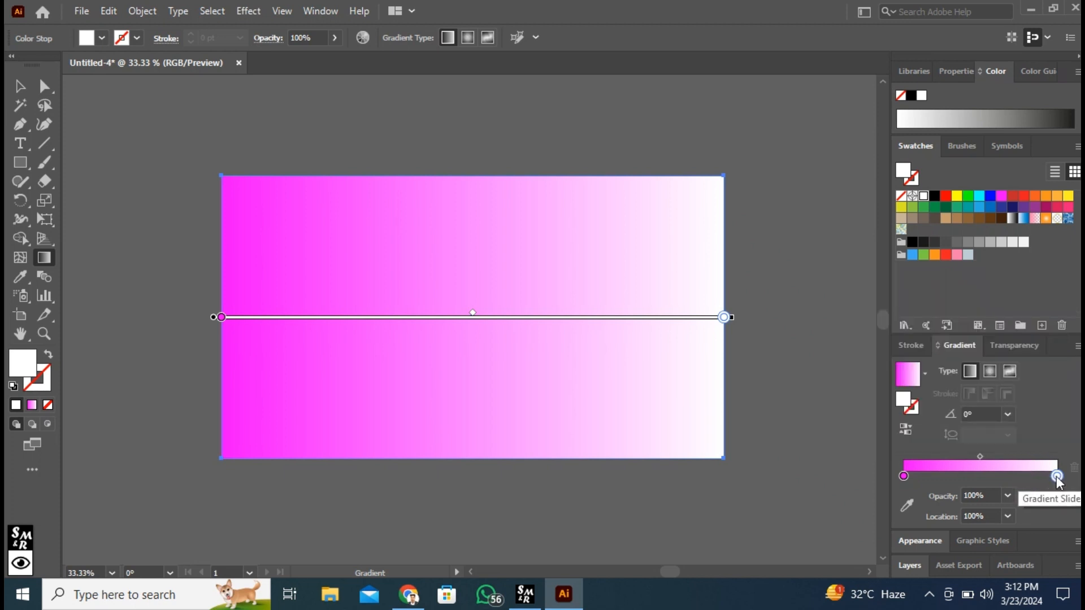
# Step: Try a gradient angle of -90°, and set the angle to 90° so that magenta lies along the rectangle's bottom edge
pyautogui.click(1008, 416)
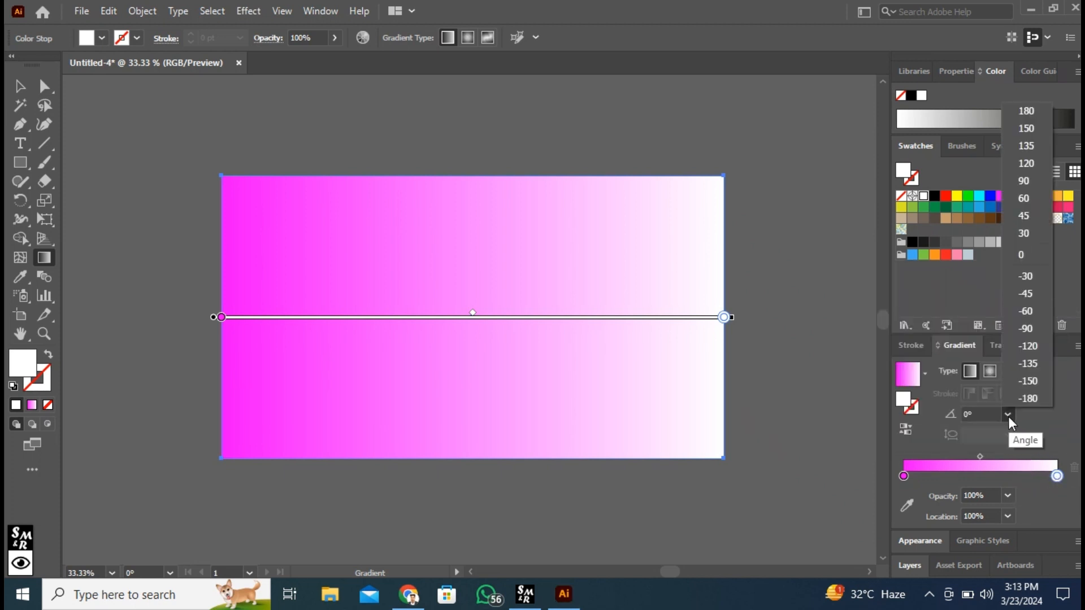
pyautogui.click(1033, 333)
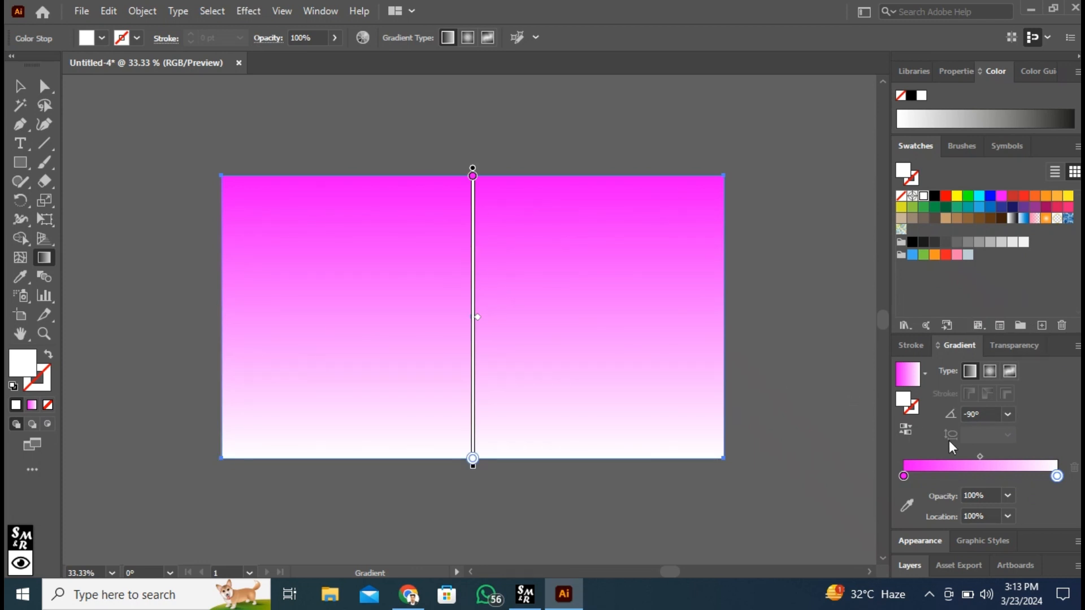
pyautogui.click(1009, 415)
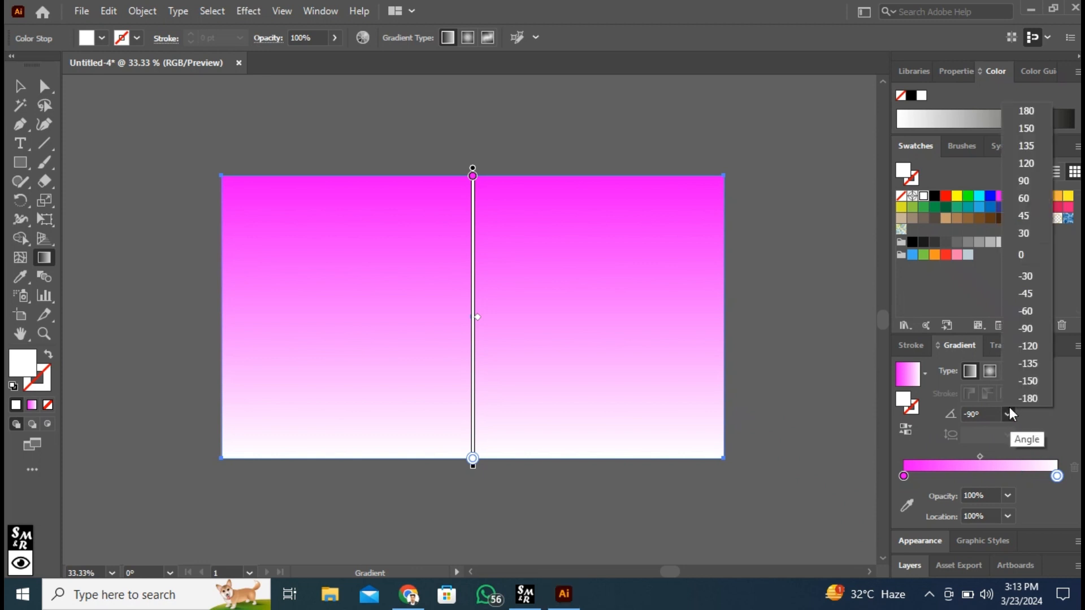
pyautogui.click(1024, 181)
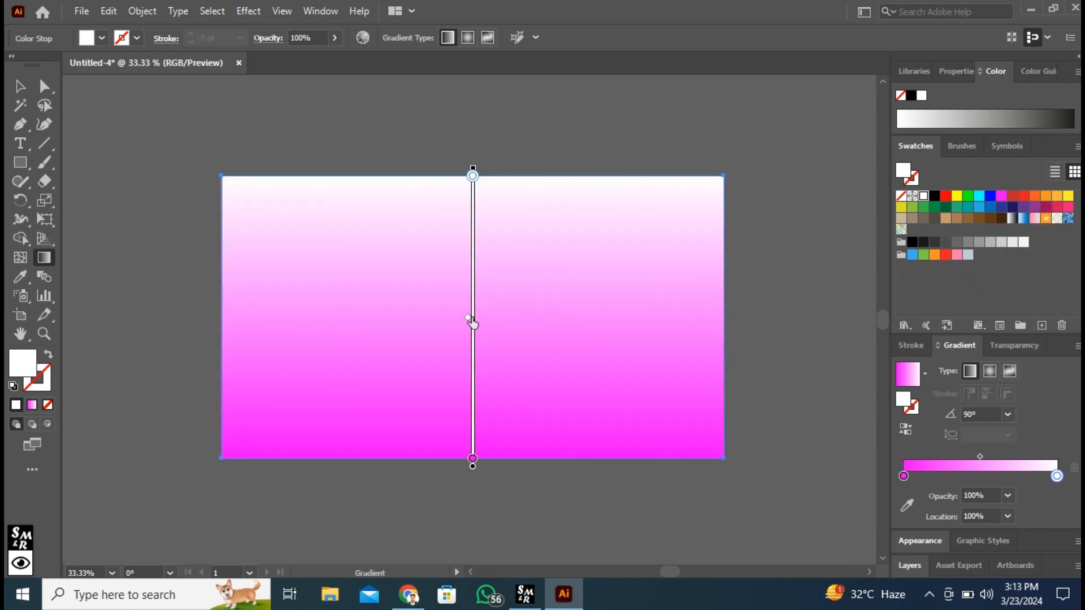
# Step: Shift the gradient midpoint toward the white end and move the white stop to about 92.5% location
pyautogui.moveTo(468, 317); pyautogui.dragTo(470, 294)
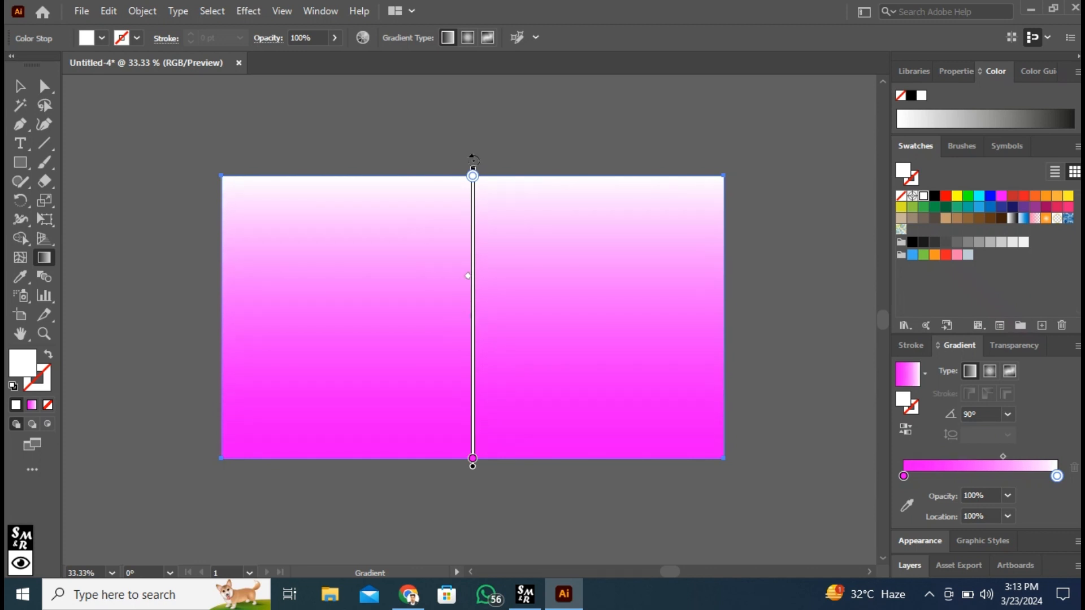
pyautogui.moveTo(473, 177); pyautogui.dragTo(473, 191)
pyautogui.press('v')
pyautogui.press('ctrl')
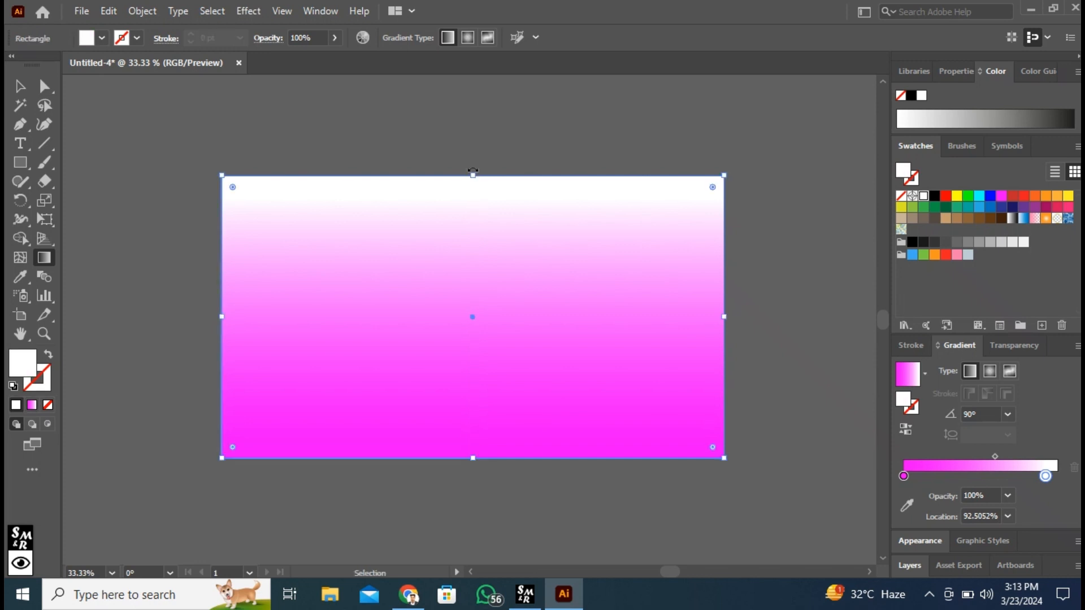
# Step: Extend the gradient above the rectangle's top edge, with the white stop at about 74% and the midpoint shifted toward the magenta end
pyautogui.moveTo(473, 168)
pyautogui.mouseDown()
pyautogui.moveTo(485, 87)
pyautogui.moveTo(483, 106)
pyautogui.mouseUp()
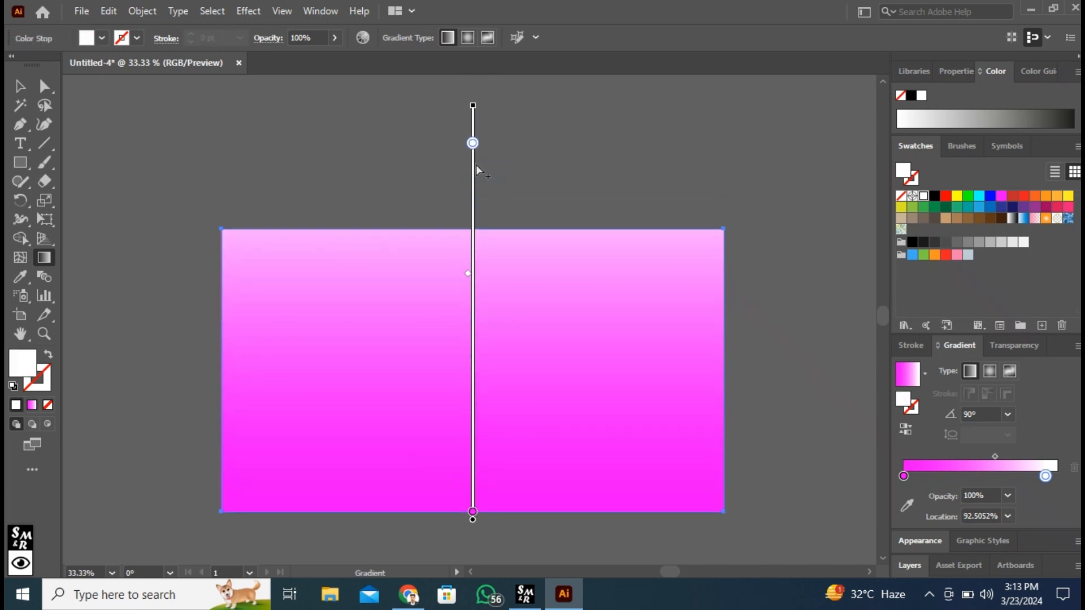
pyautogui.moveTo(473, 145); pyautogui.dragTo(473, 218)
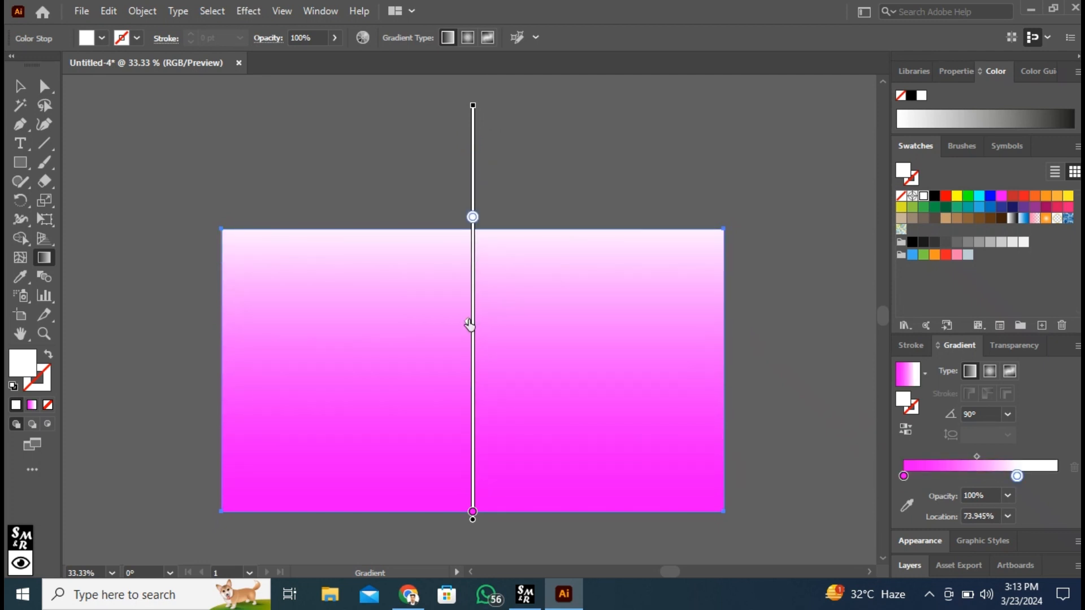
pyautogui.moveTo(469, 338)
pyautogui.mouseDown()
pyautogui.moveTo(468, 416)
pyautogui.moveTo(468, 391)
pyautogui.mouseUp()
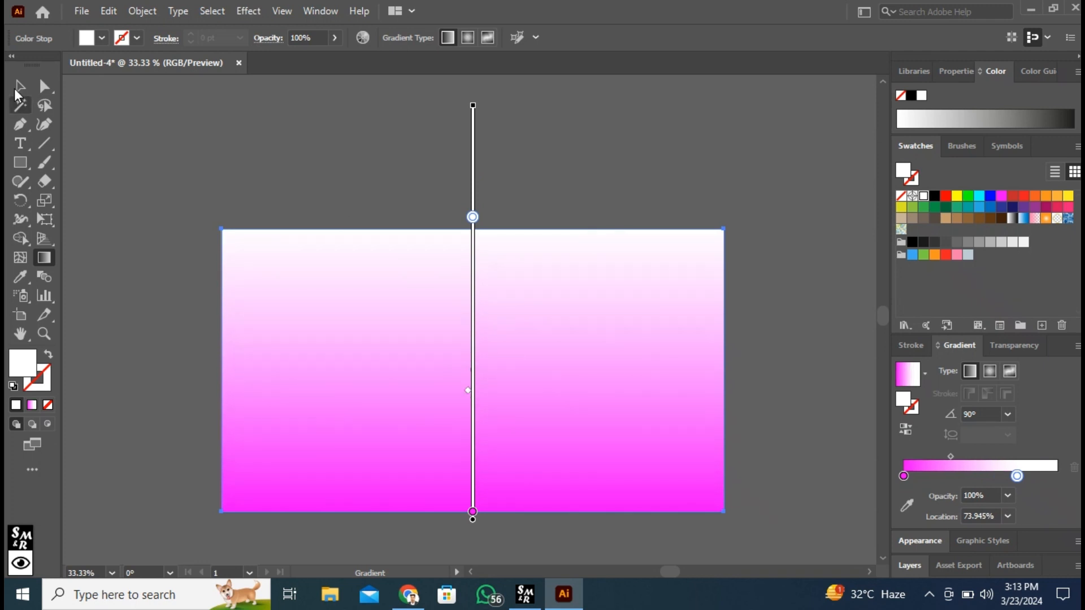
pyautogui.click(21, 85)
# Step: Lock the gradient background rectangle inside Layer 1
pyautogui.scroll(-2, 680, 371)
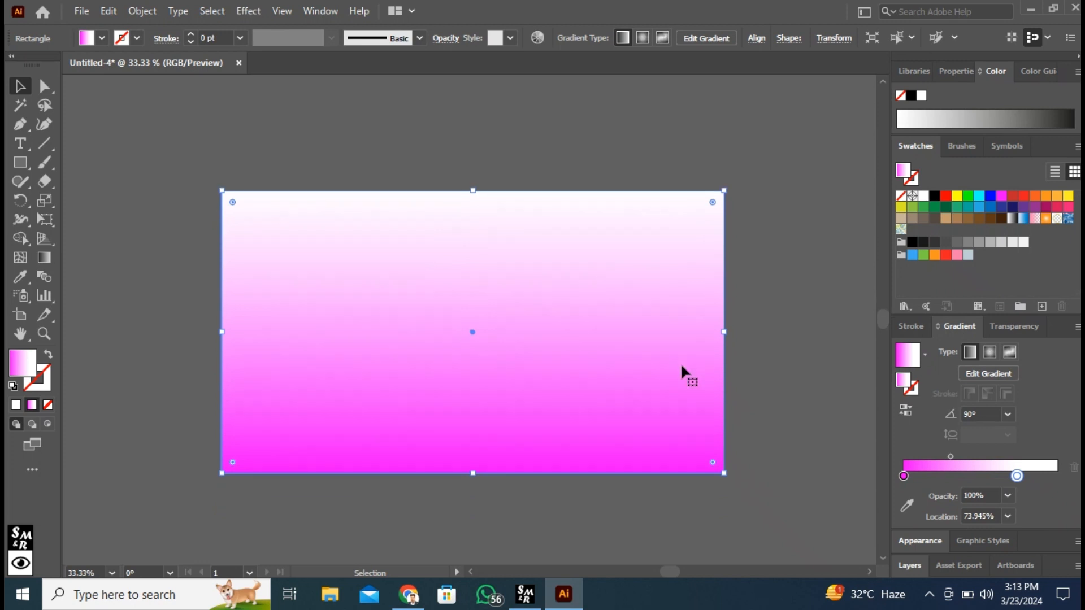
pyautogui.click(909, 566)
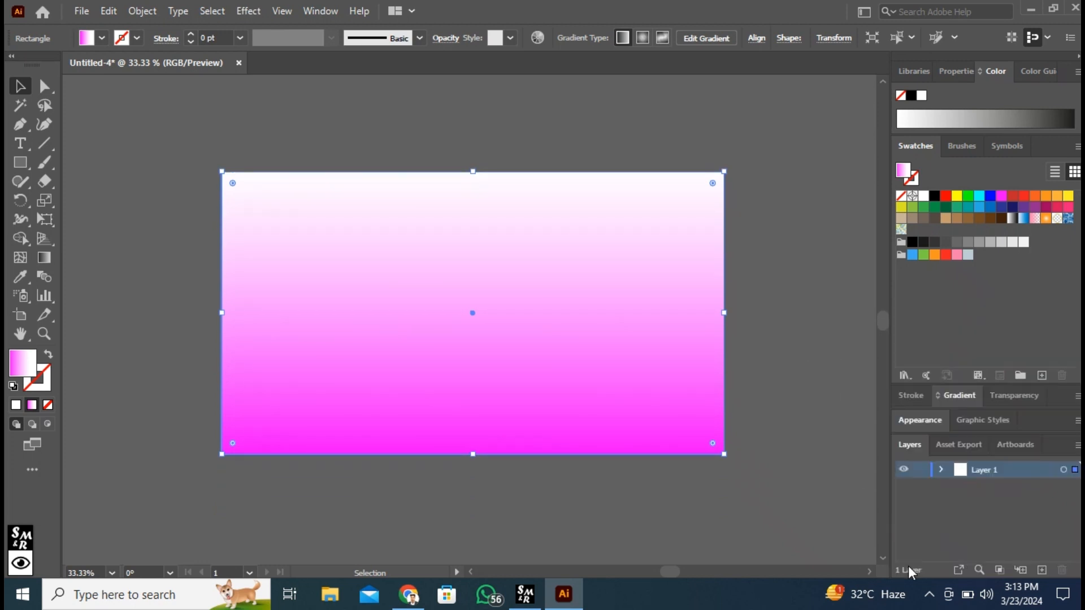
pyautogui.click(940, 469)
pyautogui.click(920, 487)
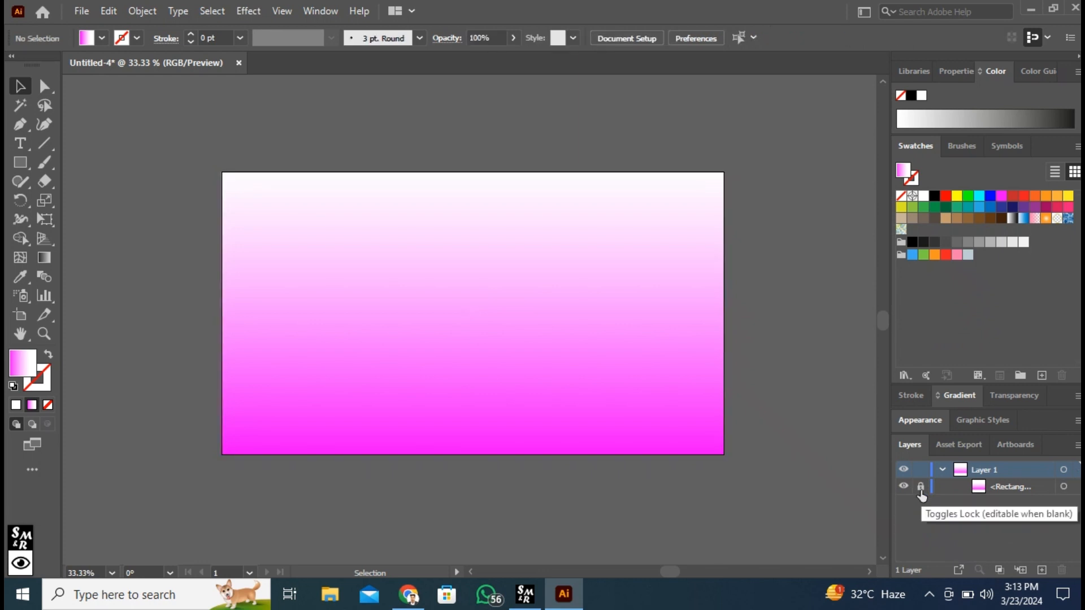
# Step: Draw a circle centred on the artboard with the Ellipse tool and fill it with RGB Magenta
pyautogui.click(19, 163)
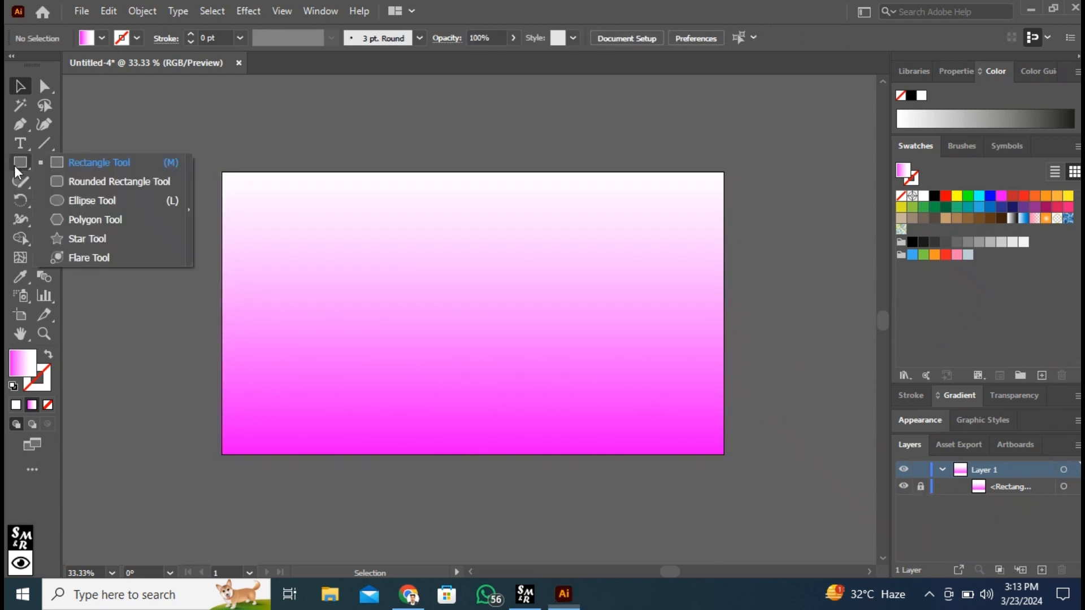
pyautogui.click(84, 200)
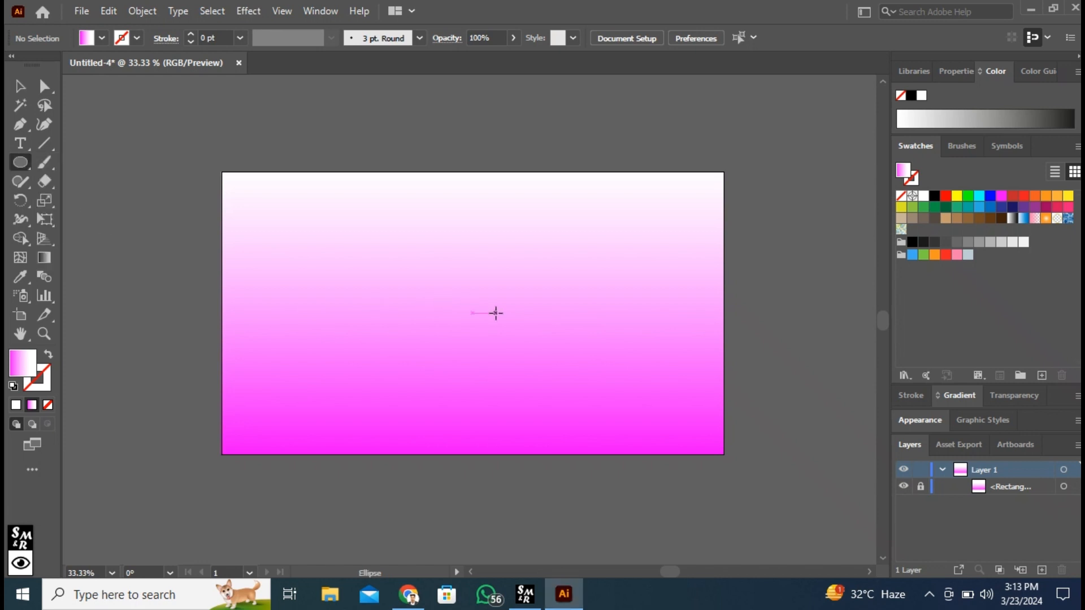
pyautogui.moveTo(474, 312); pyautogui.dragTo(555, 366)
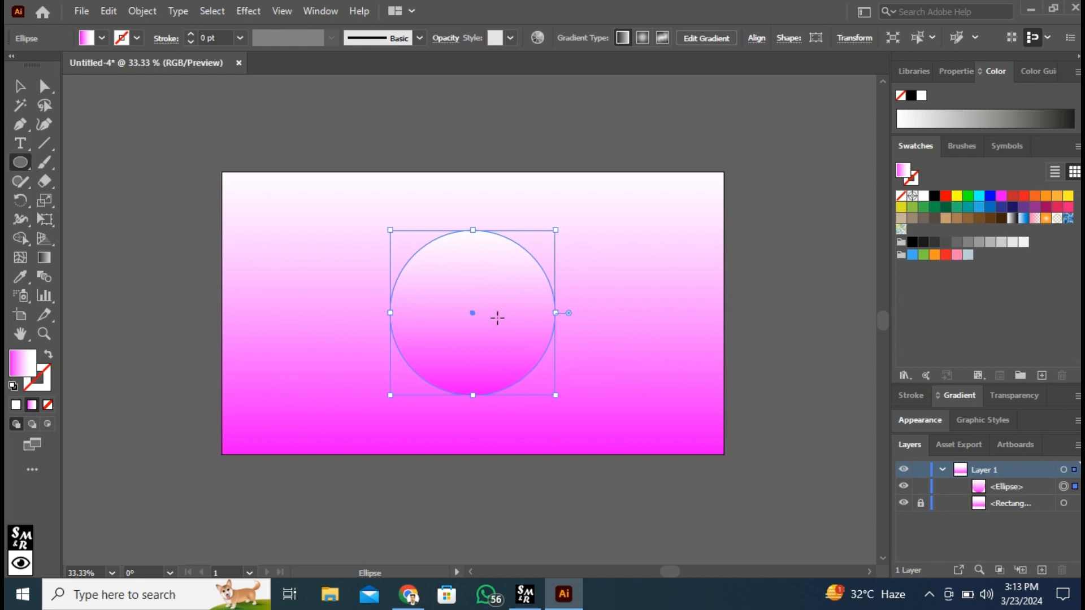
pyautogui.click(102, 38)
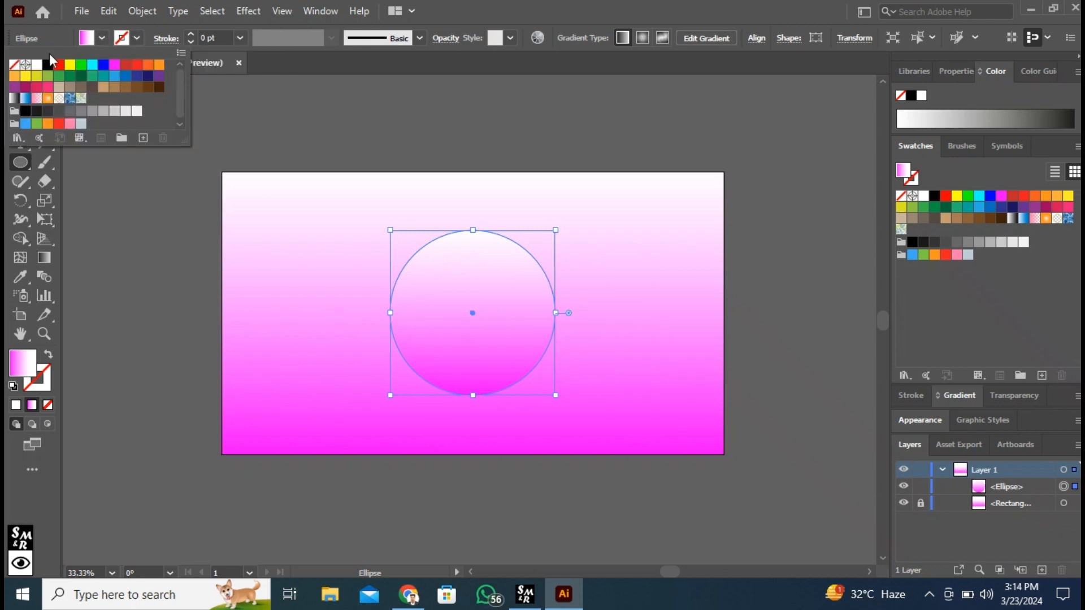
pyautogui.click(114, 66)
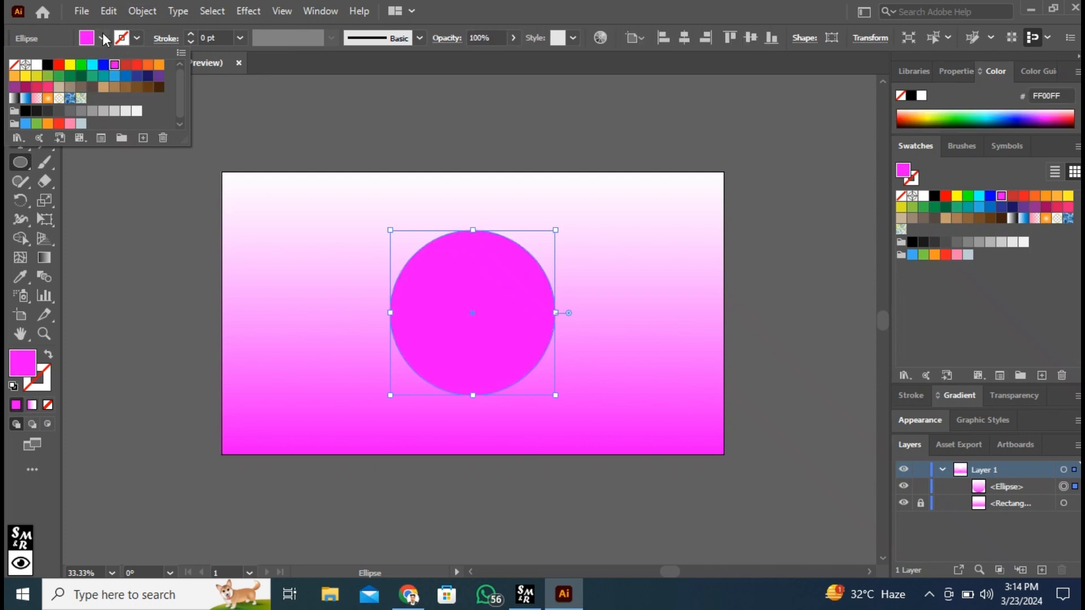
# Step: Add a 3D Extrude & Bevel effect to the circle with rotations of -110° around X, 0° around Y and 0° around Z
pyautogui.click(103, 38)
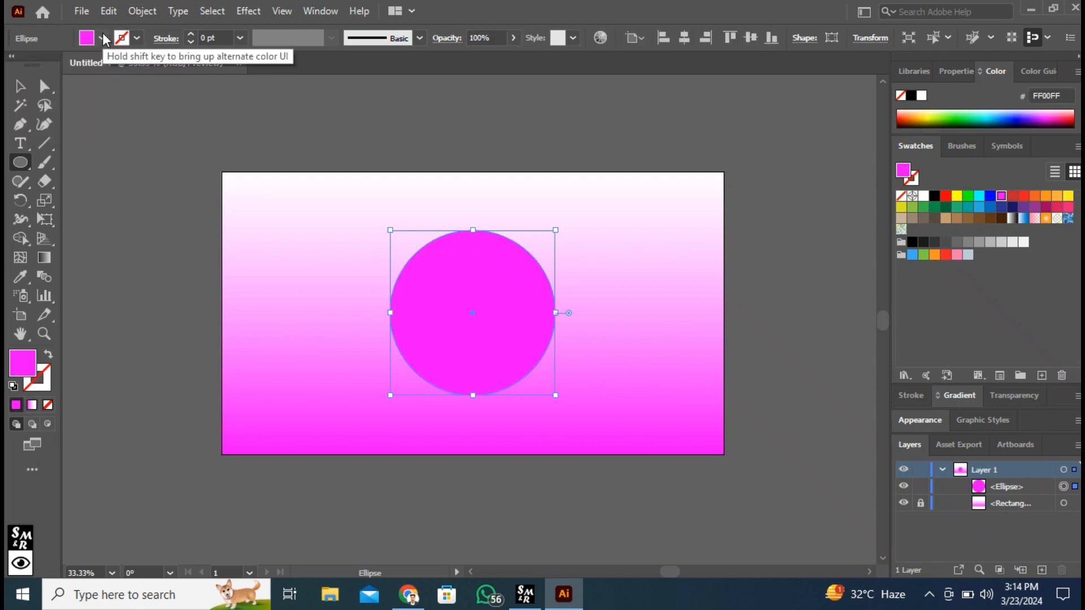
pyautogui.click(247, 11)
pyautogui.moveTo(400, 102)
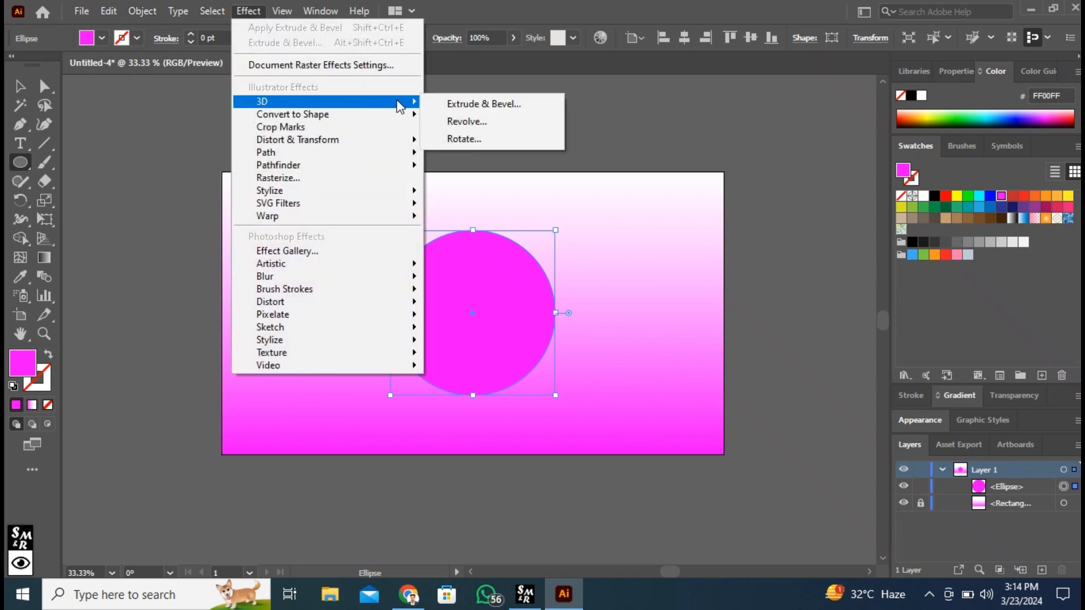
pyautogui.click(447, 104)
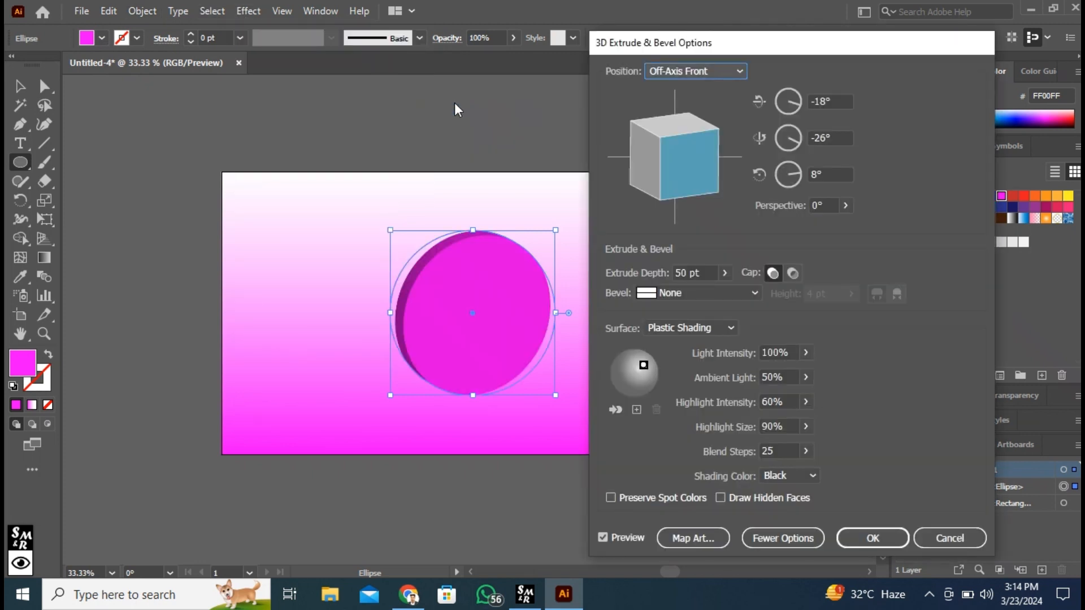
pyautogui.moveTo(658, 48); pyautogui.dragTo(712, 46)
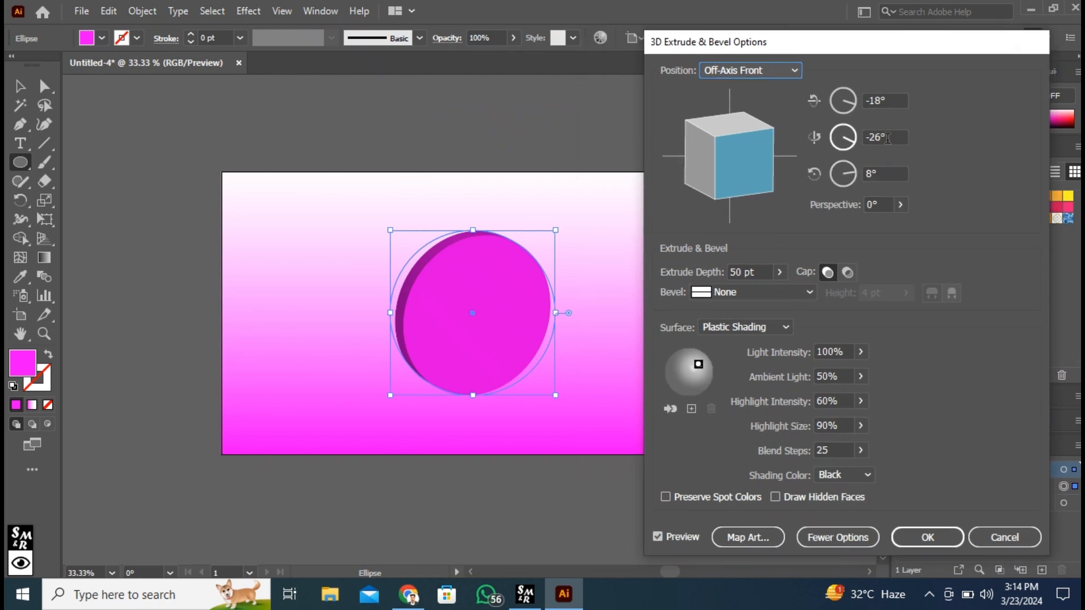
pyautogui.click(888, 138)
pyautogui.write('0')
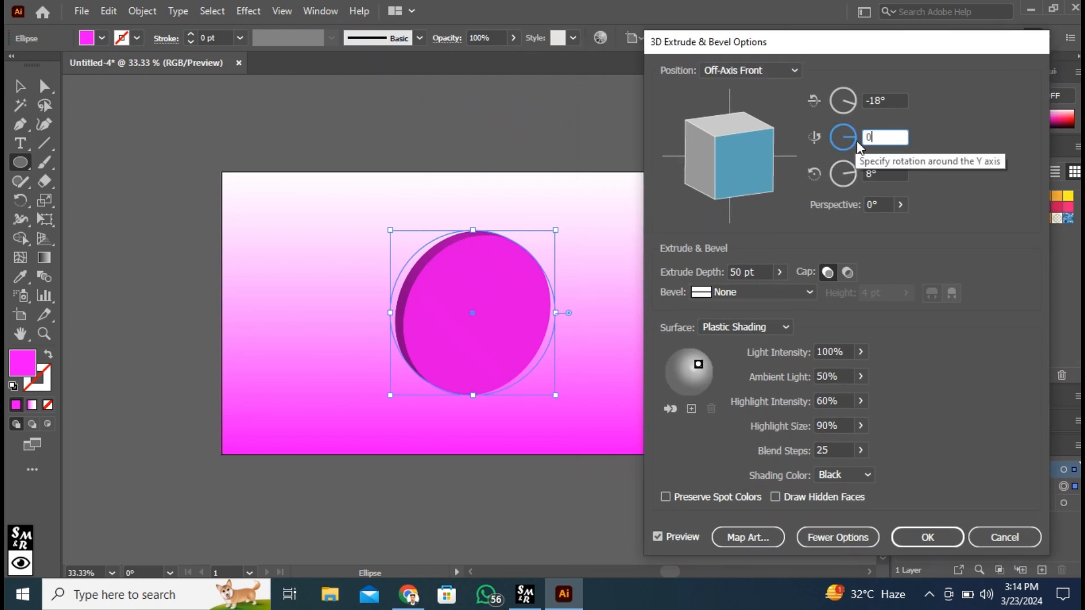
pyautogui.press('Tab')
pyautogui.write('0')
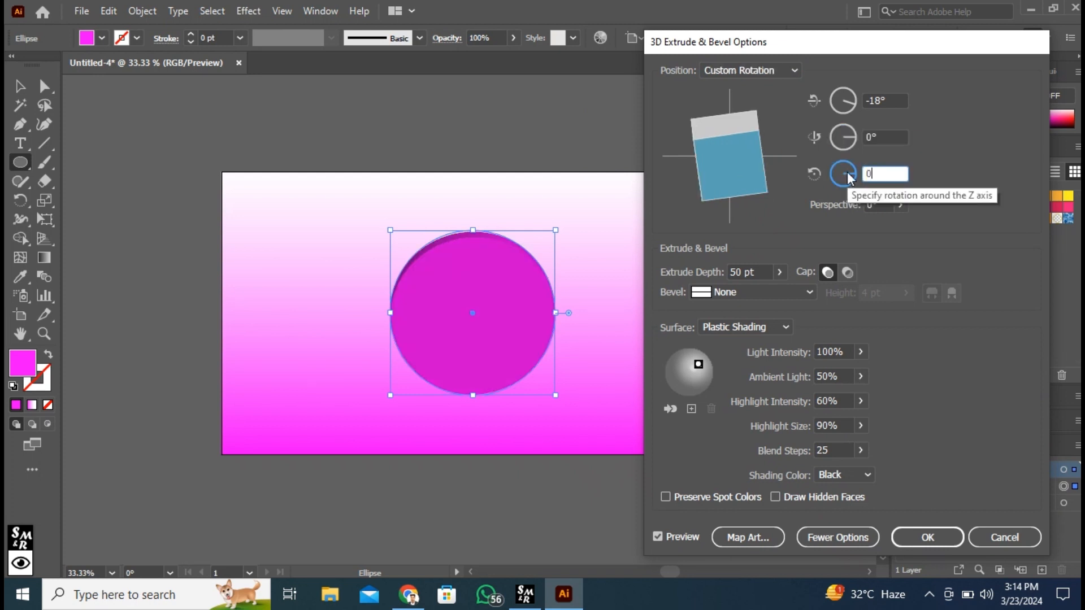
pyautogui.click(902, 101)
pyautogui.write('-110')
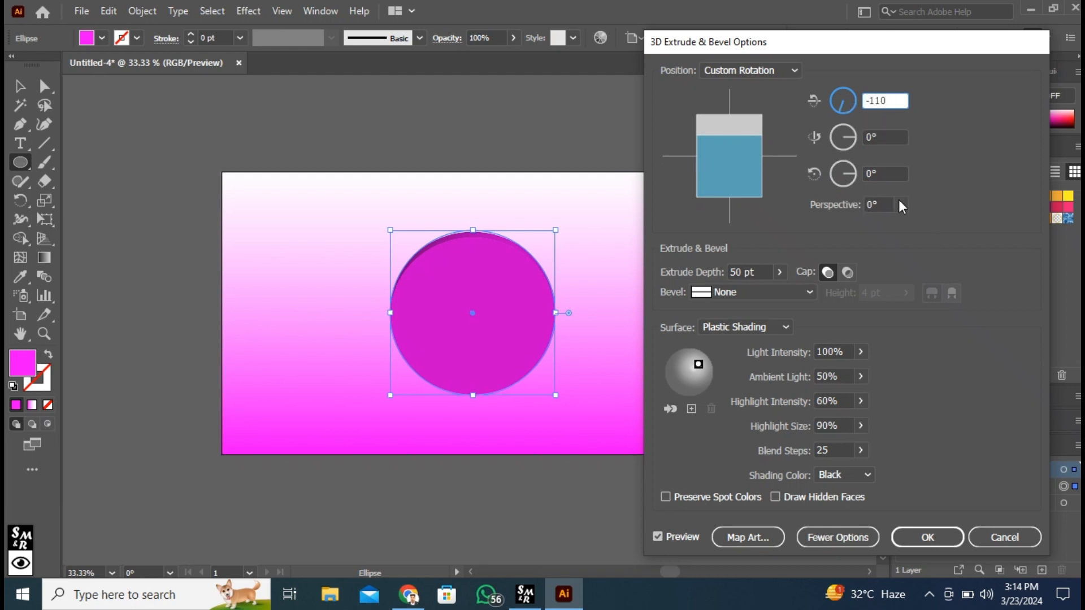
pyautogui.click(884, 131)
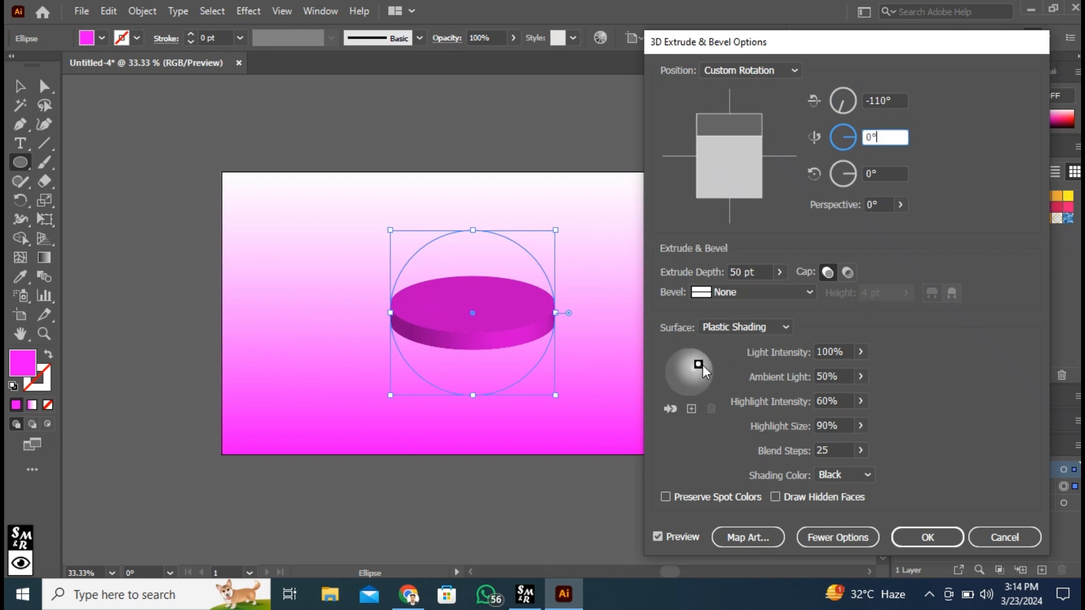
# Step: Move the effect's light to the upper edge of the shading sphere, set the extrude depth to 80 pt and apply it
pyautogui.moveTo(697, 364); pyautogui.dragTo(686, 358)
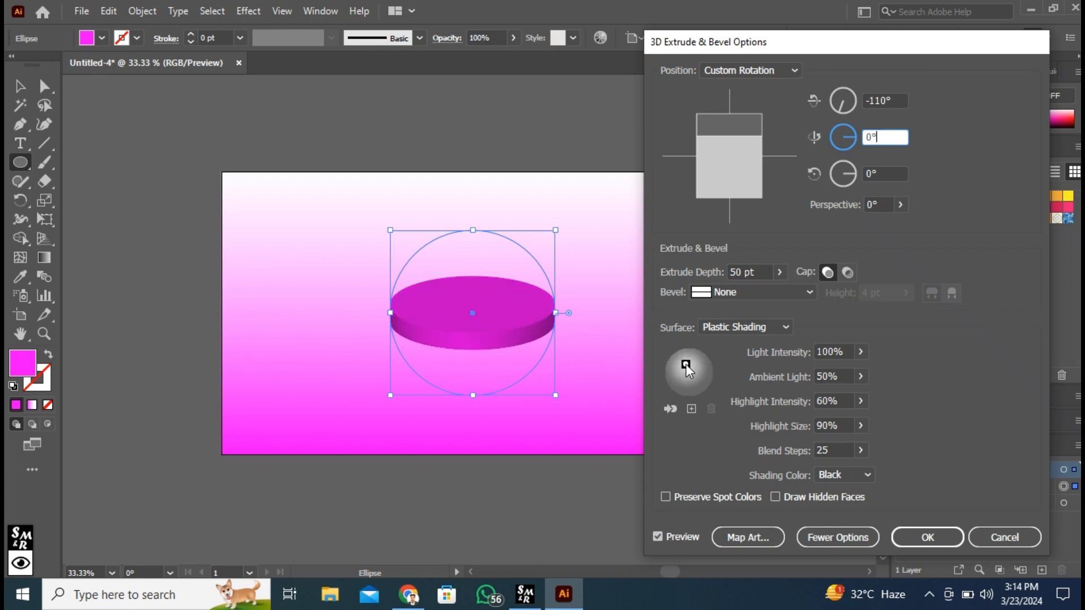
pyautogui.moveTo(686, 364); pyautogui.dragTo(686, 359)
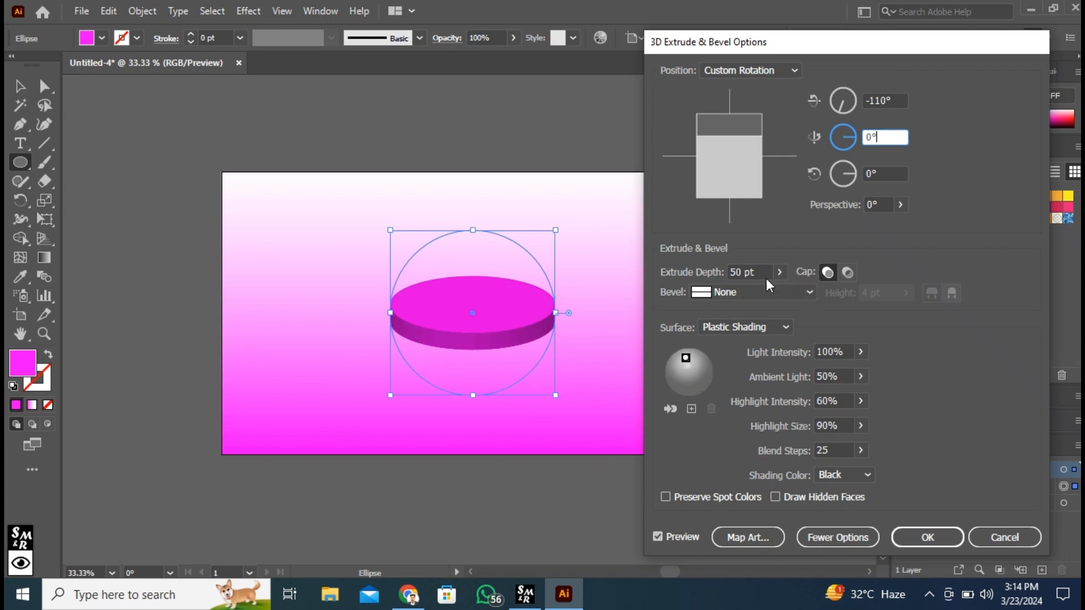
pyautogui.click(781, 272)
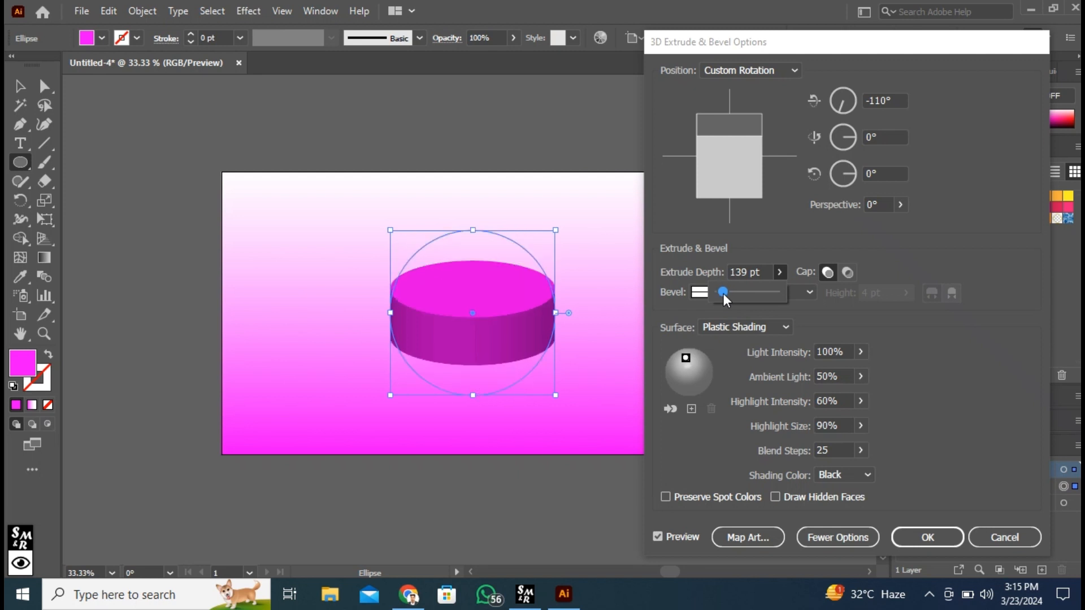
pyautogui.moveTo(750, 271); pyautogui.dragTo(722, 271)
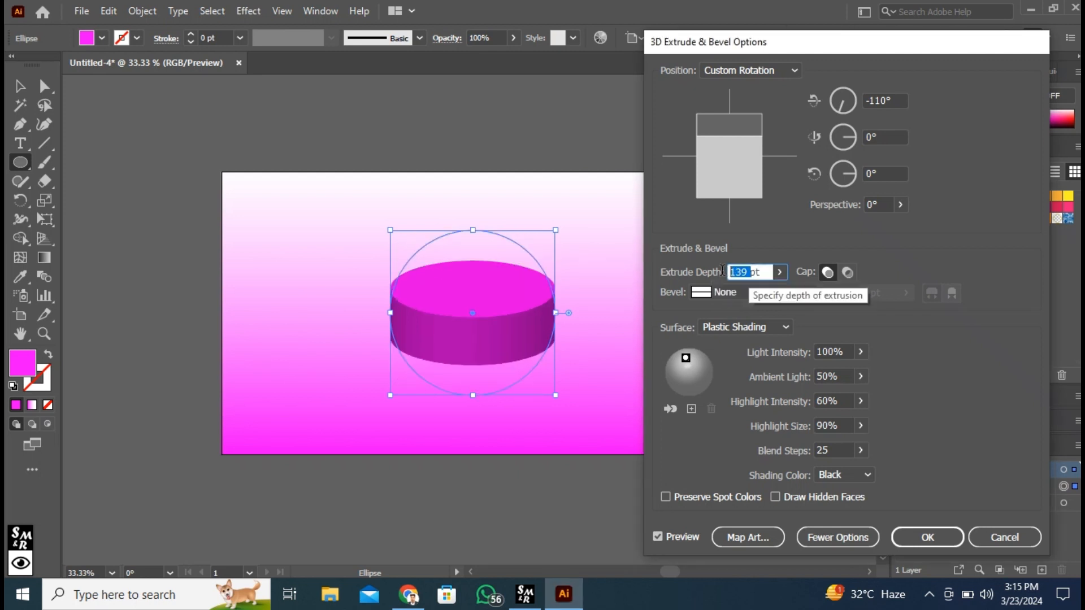
pyautogui.write('80')
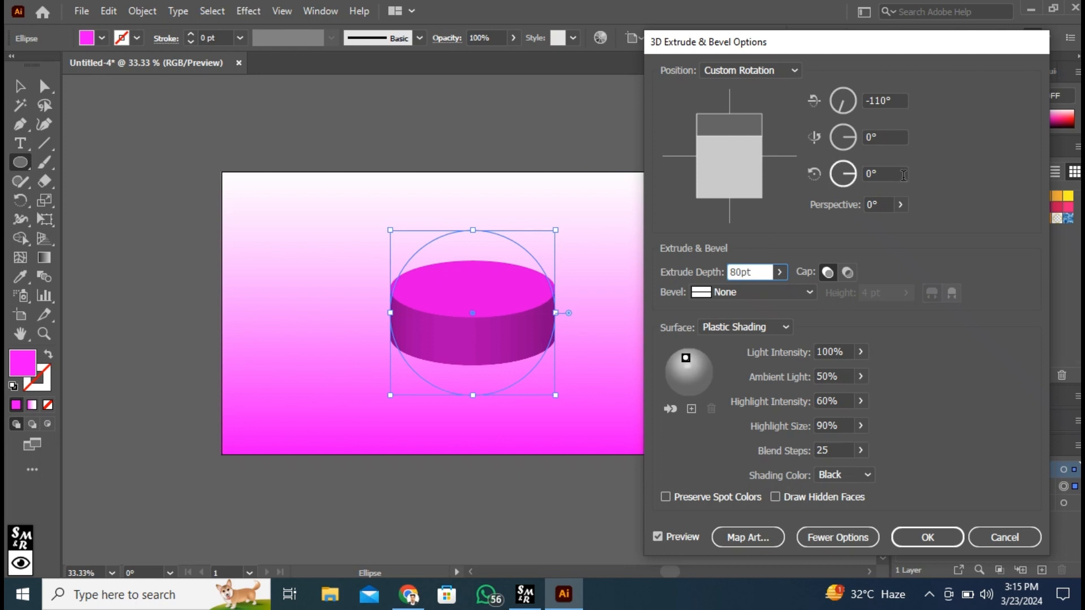
pyautogui.moveTo(686, 359); pyautogui.dragTo(687, 356)
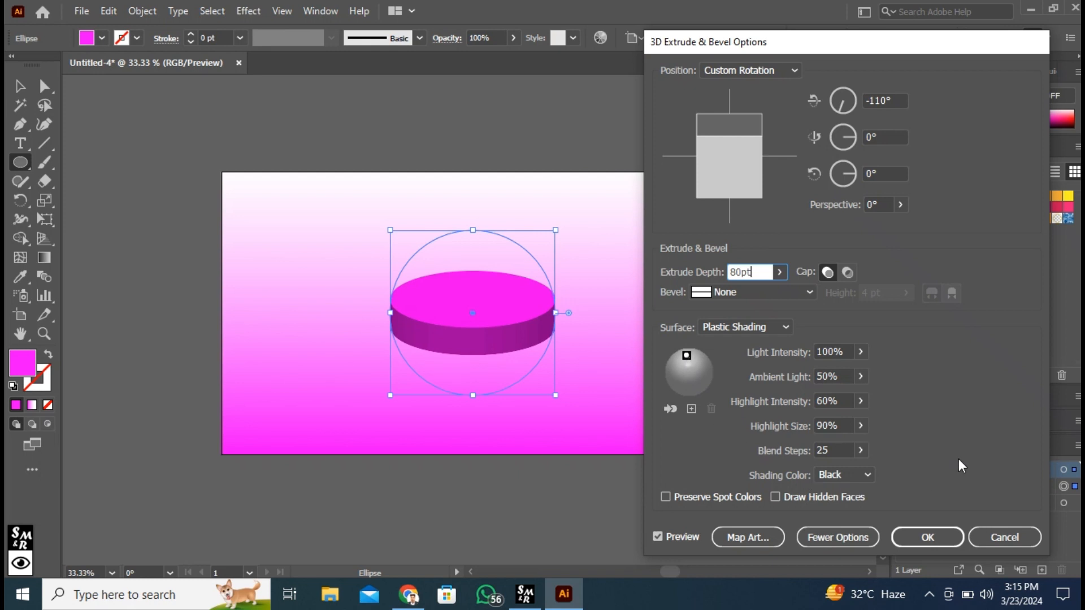
pyautogui.click(928, 537)
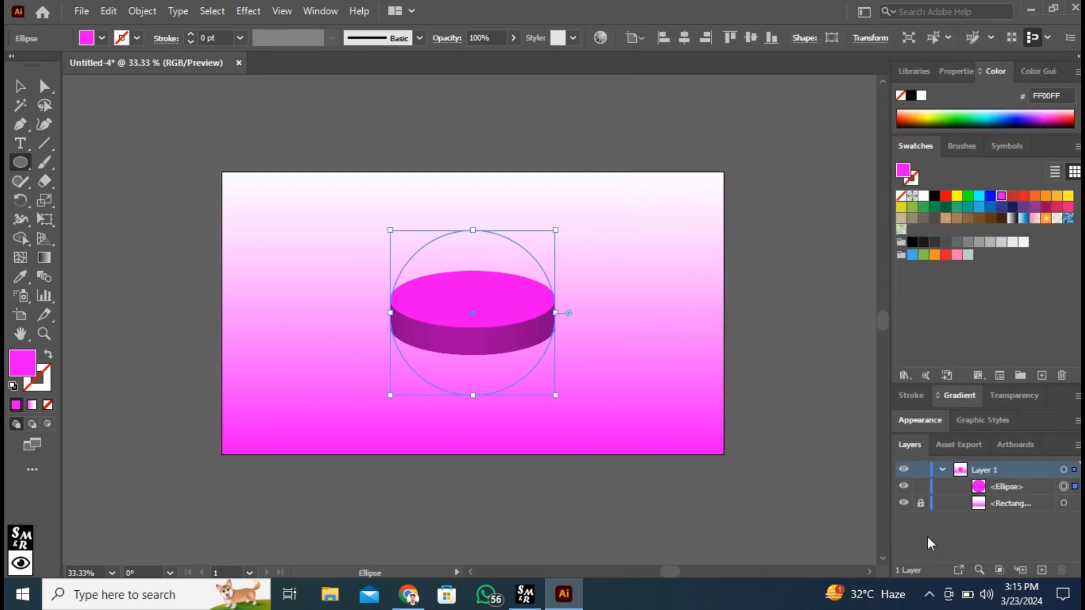
# Step: Lock the extruded disc and draw a circle about 448 px wide over it with the Ellipse tool
pyautogui.hotkey('ctrl', 'shift', 'a')
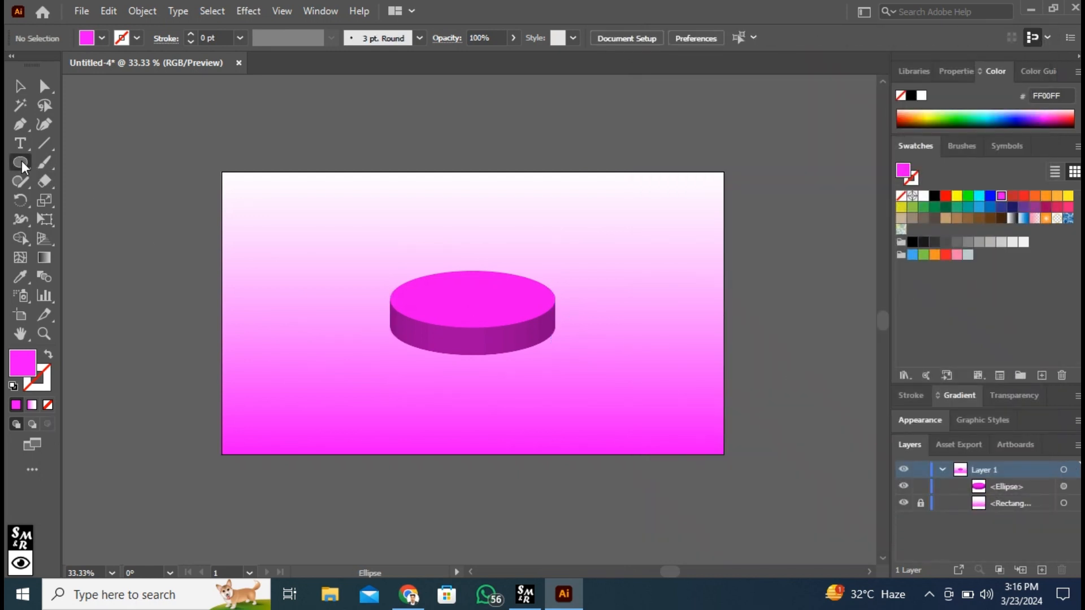
pyautogui.click(22, 162)
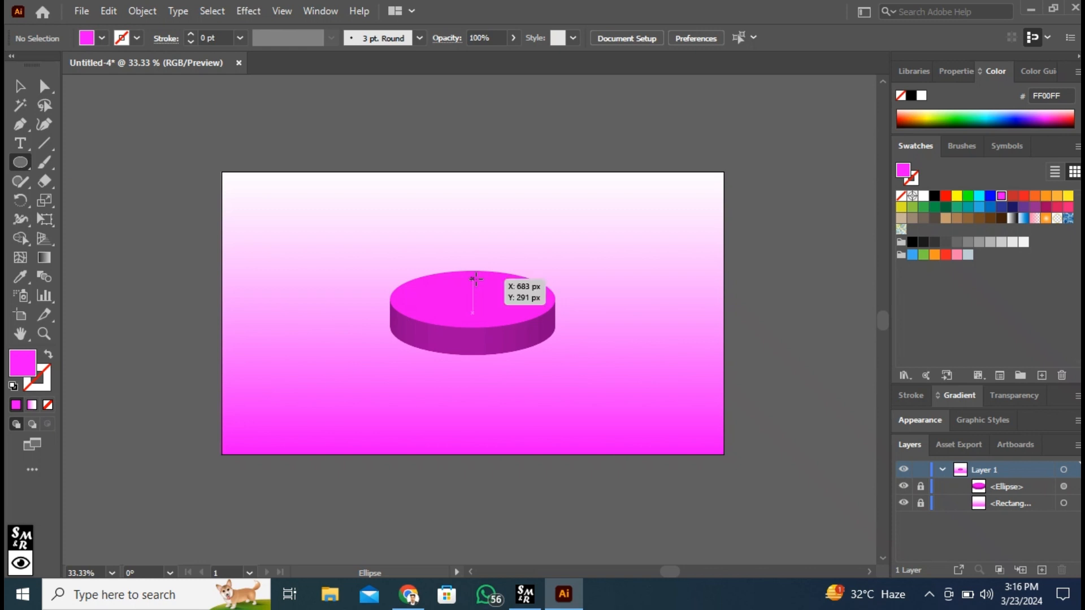
pyautogui.moveTo(475, 282); pyautogui.dragTo(554, 344)
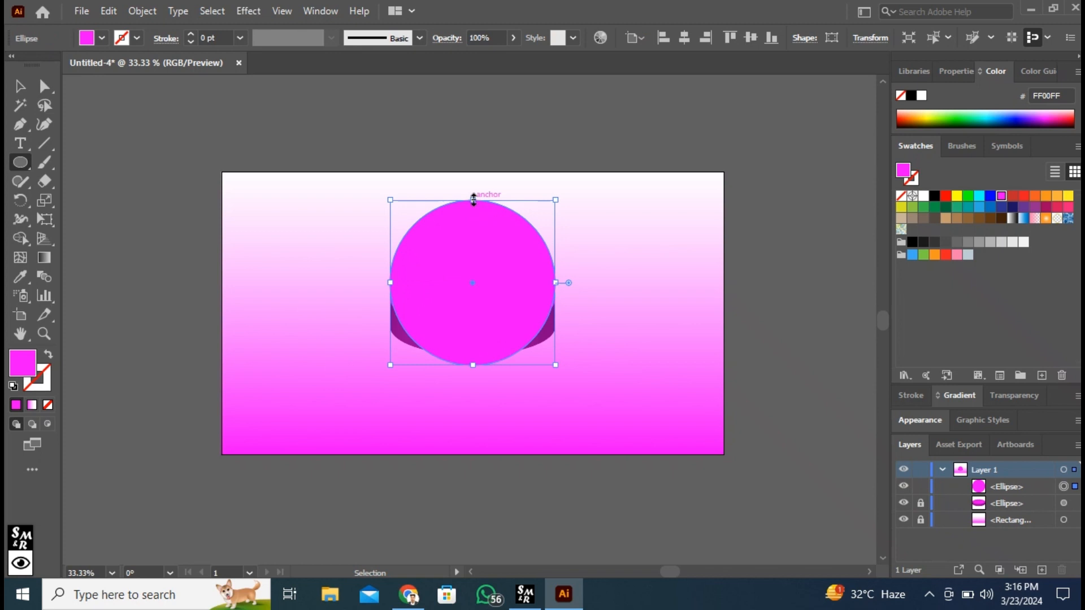
# Step: Flatten the new circle into an ellipse spanning from the disc's upper rim to its lower front edge, keeping the disc's width
pyautogui.moveTo(473, 199); pyautogui.dragTo(483, 275)
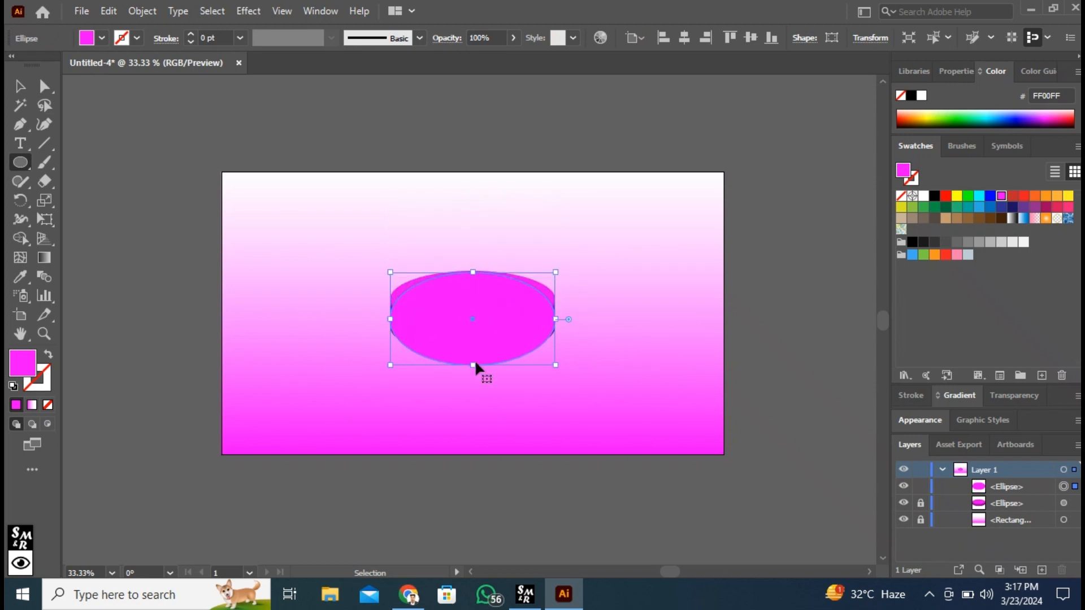
pyautogui.moveTo(473, 364); pyautogui.dragTo(476, 351)
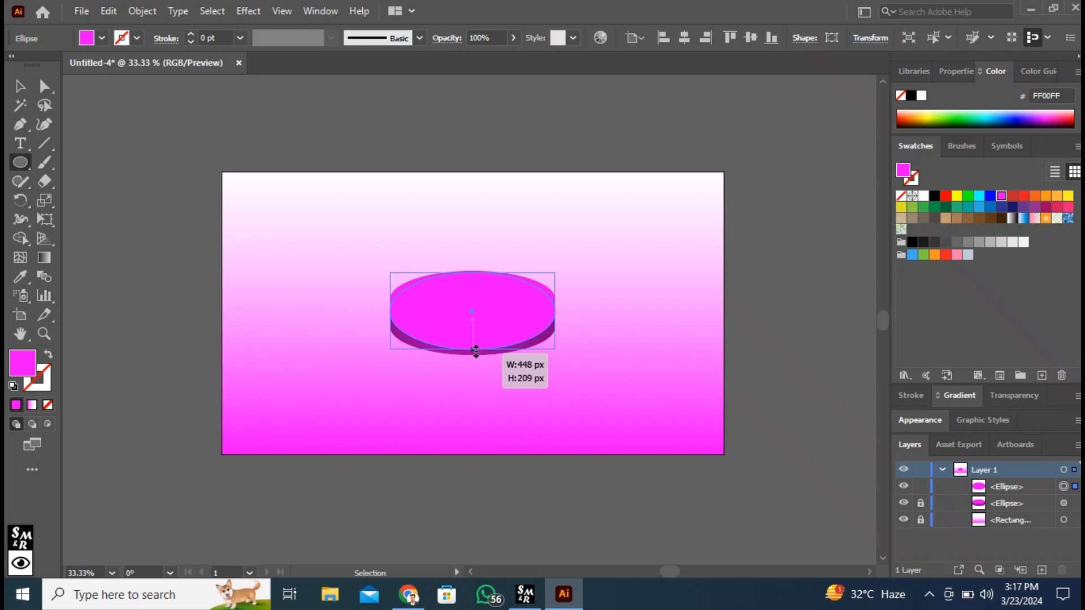
pyautogui.moveTo(475, 351); pyautogui.dragTo(475, 351)
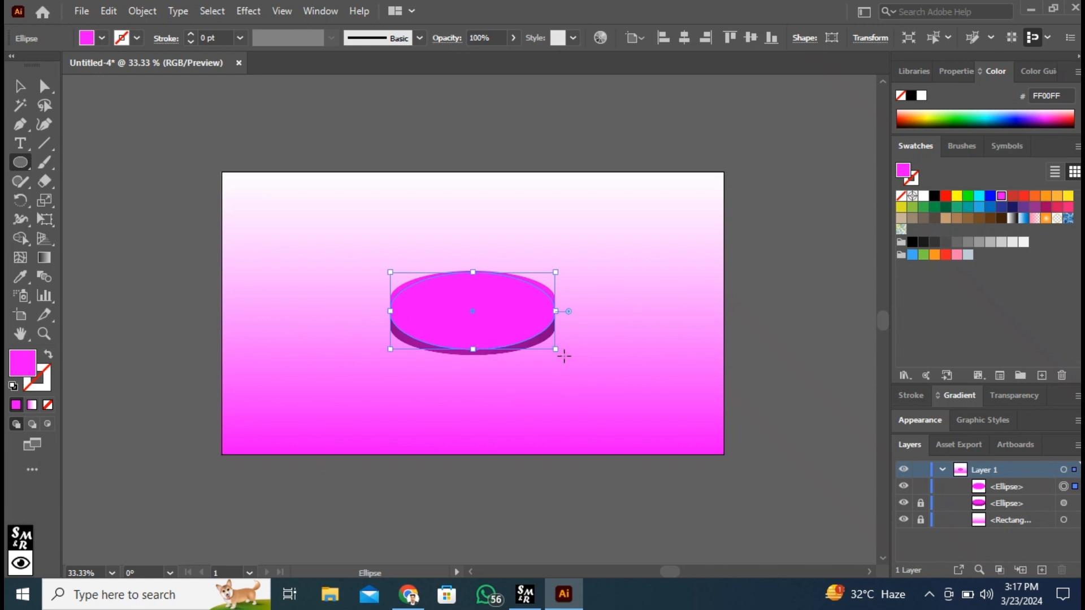
pyautogui.moveTo(559, 350); pyautogui.dragTo(565, 354)
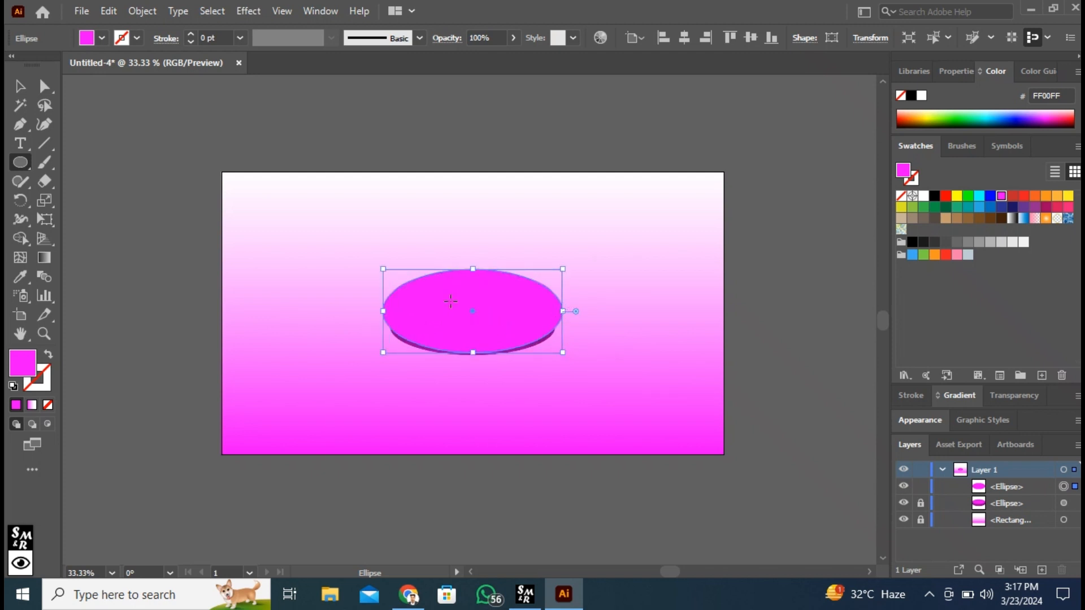
pyautogui.moveTo(562, 352); pyautogui.dragTo(559, 355)
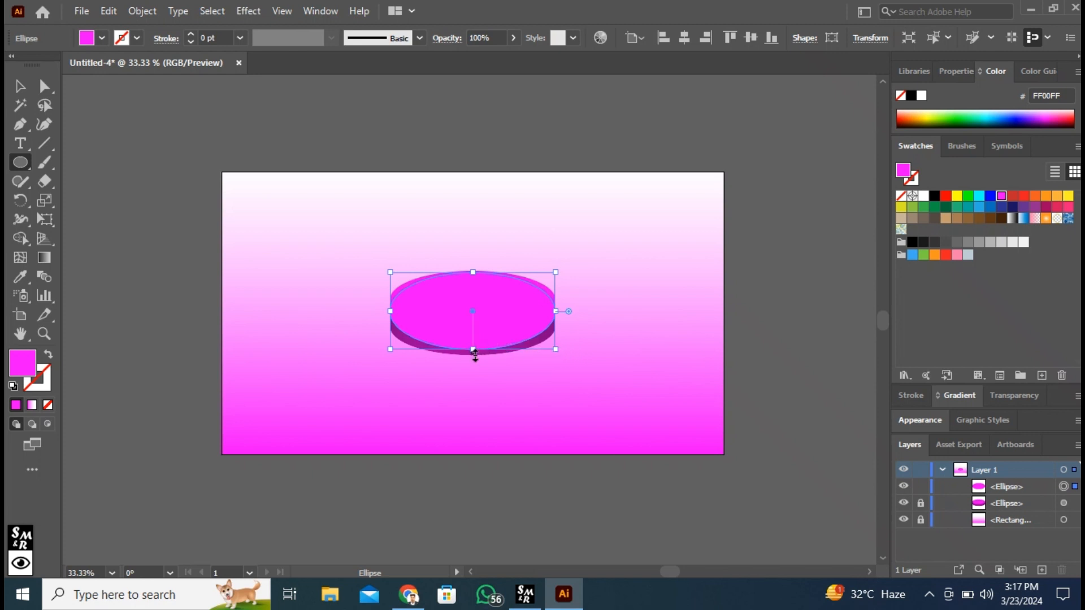
pyautogui.moveTo(474, 352); pyautogui.dragTo(475, 357)
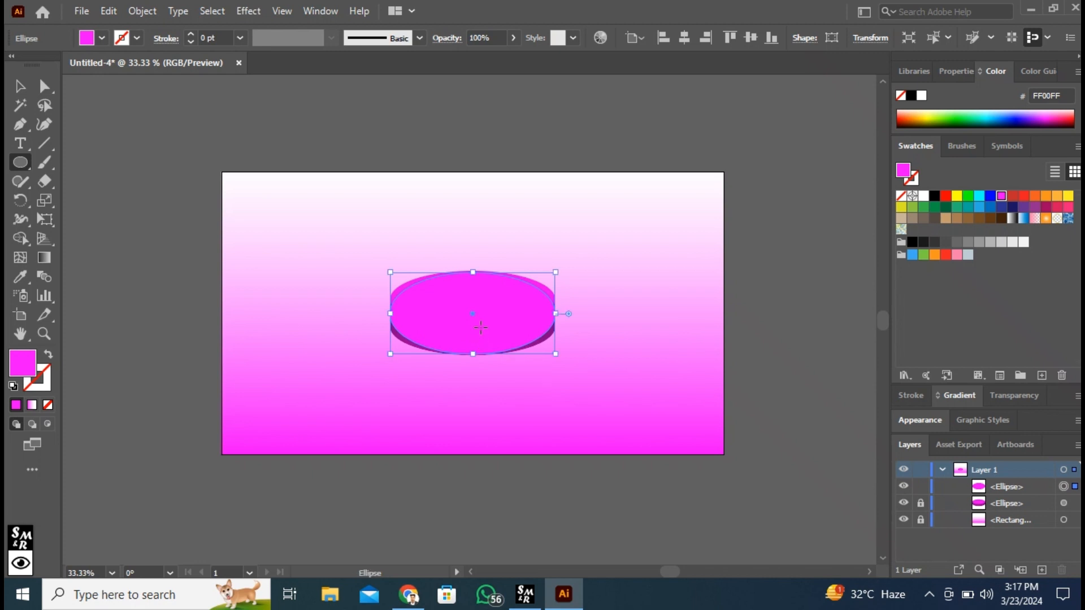
# Step: Fill the flattened ellipse with black
pyautogui.click(103, 38)
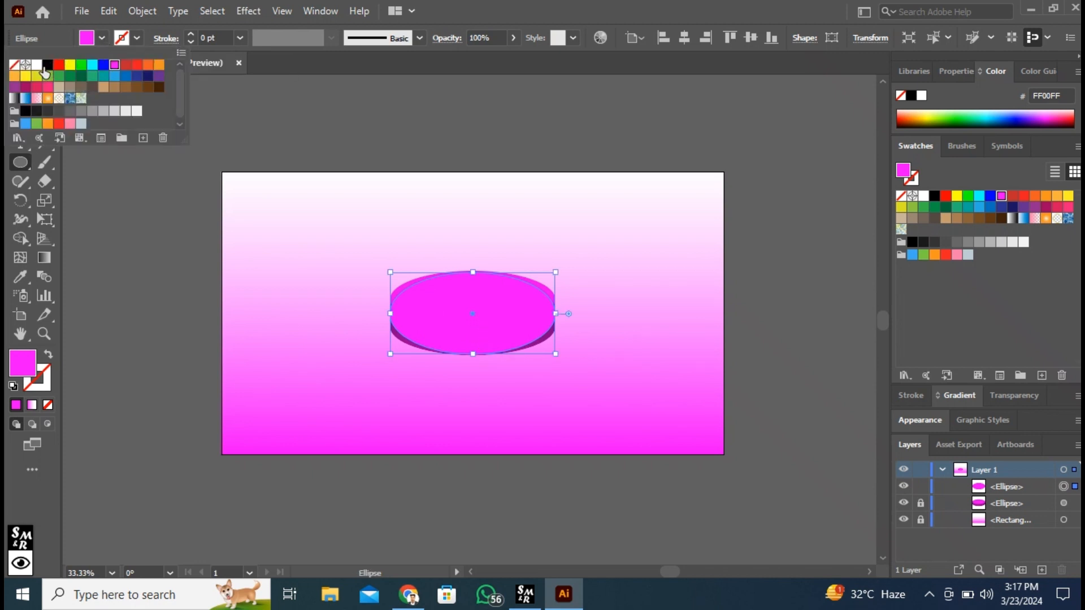
pyautogui.click(45, 68)
pyautogui.click(103, 39)
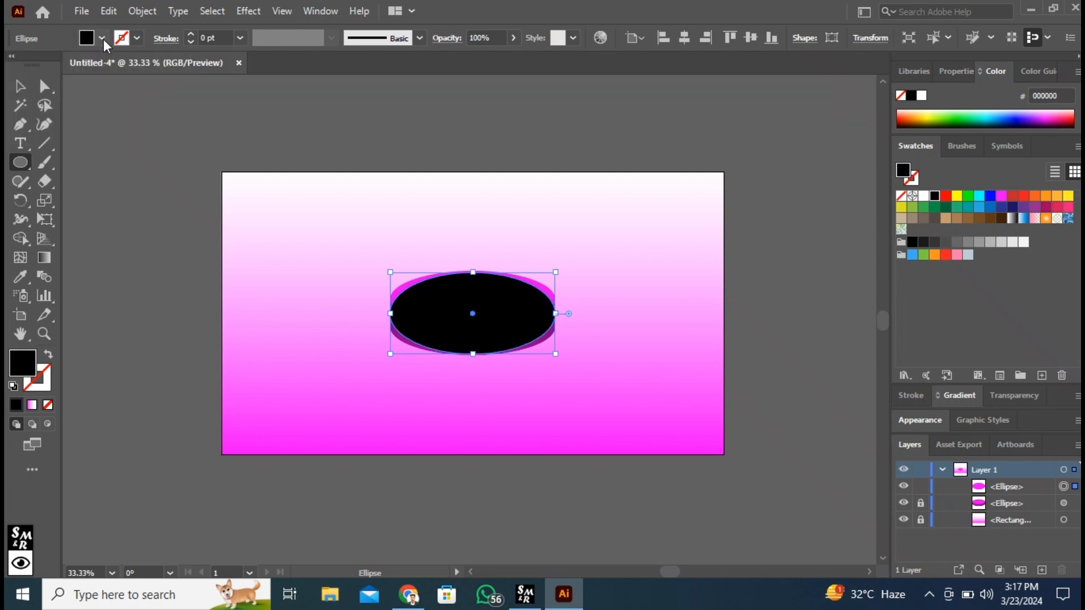
# Step: Flatten the black ellipse further and shift it down so it lines up with the disc's base
pyautogui.click(20, 86)
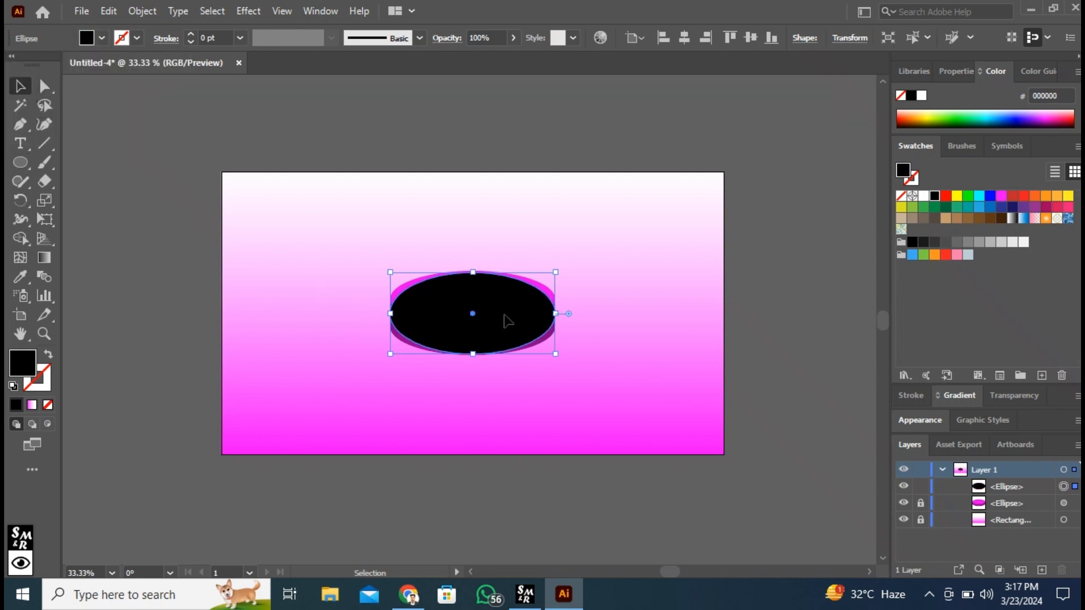
pyautogui.moveTo(506, 320); pyautogui.dragTo(507, 327)
pyautogui.moveTo(473, 359); pyautogui.dragTo(474, 354)
pyautogui.moveTo(483, 340); pyautogui.dragTo(483, 338)
pyautogui.moveTo(474, 352); pyautogui.dragTo(474, 344)
pyautogui.moveTo(478, 326); pyautogui.dragTo(487, 337)
# Step: Apply a Gaussian Blur with a radius of about 9 pixels to the black ellipse
pyautogui.click(256, 9)
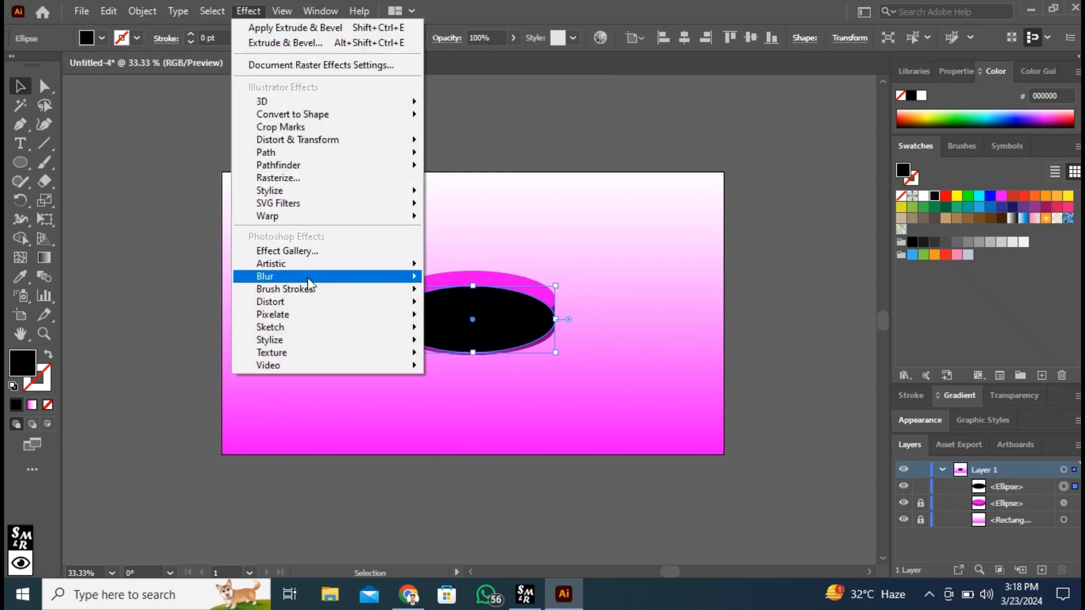
pyautogui.moveTo(308, 277)
pyautogui.click(477, 283)
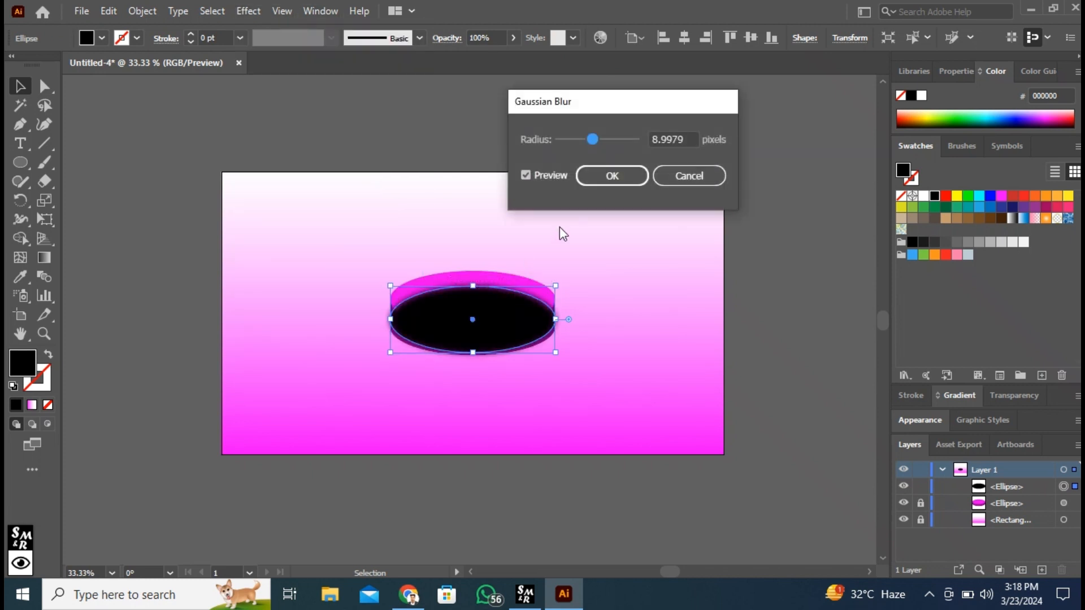
pyautogui.moveTo(591, 145)
pyautogui.mouseDown()
pyautogui.moveTo(598, 138)
pyautogui.moveTo(535, 141)
pyautogui.moveTo(593, 139)
pyautogui.mouseUp()
pyautogui.click(603, 180)
# Step: Send the blurred ellipse backward behind the disc and nudge it slightly down as a shadow
pyautogui.rightClick(521, 321)
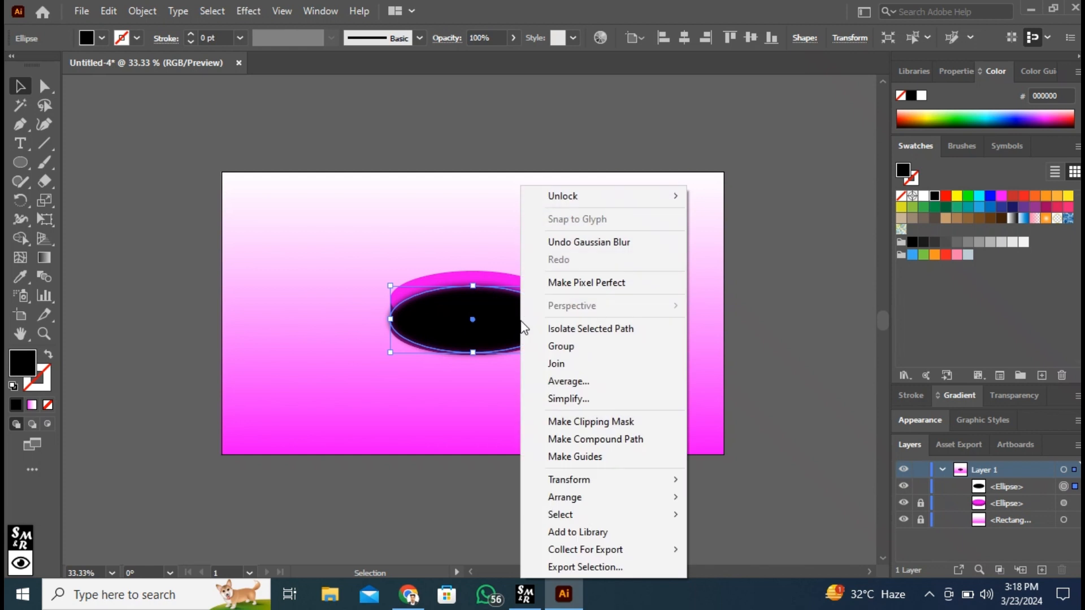
pyautogui.moveTo(583, 497)
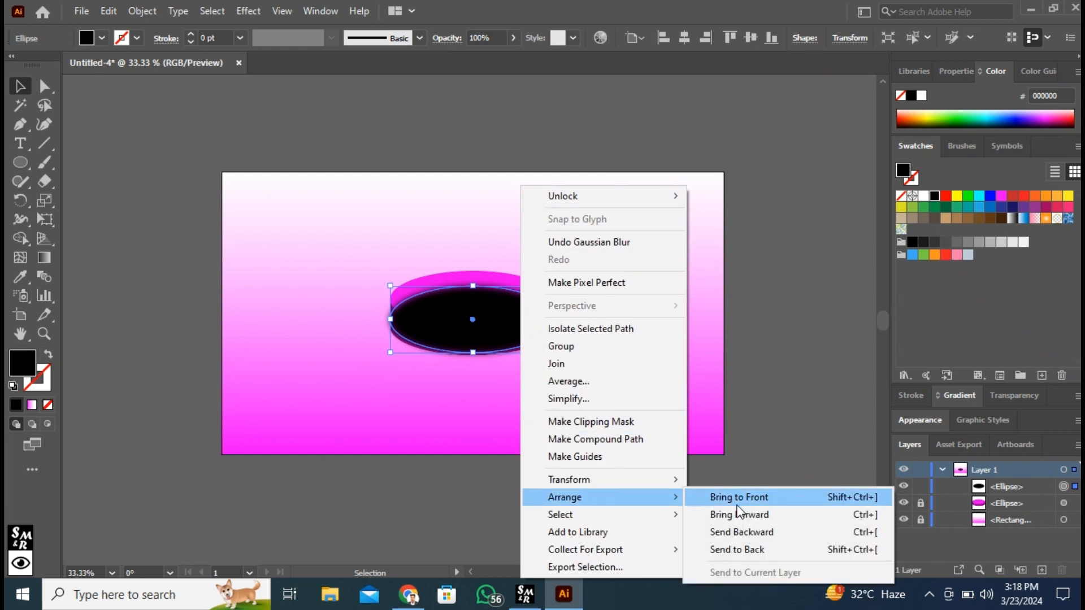
pyautogui.click(744, 531)
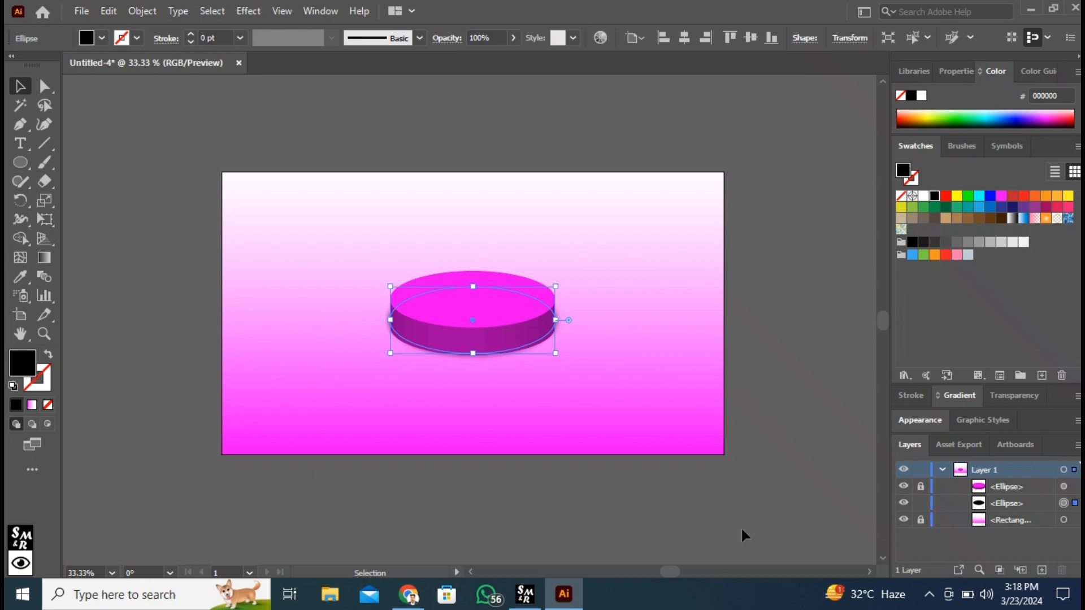
pyautogui.press('Down')
pyautogui.press('Down')
pyautogui.press('Down')
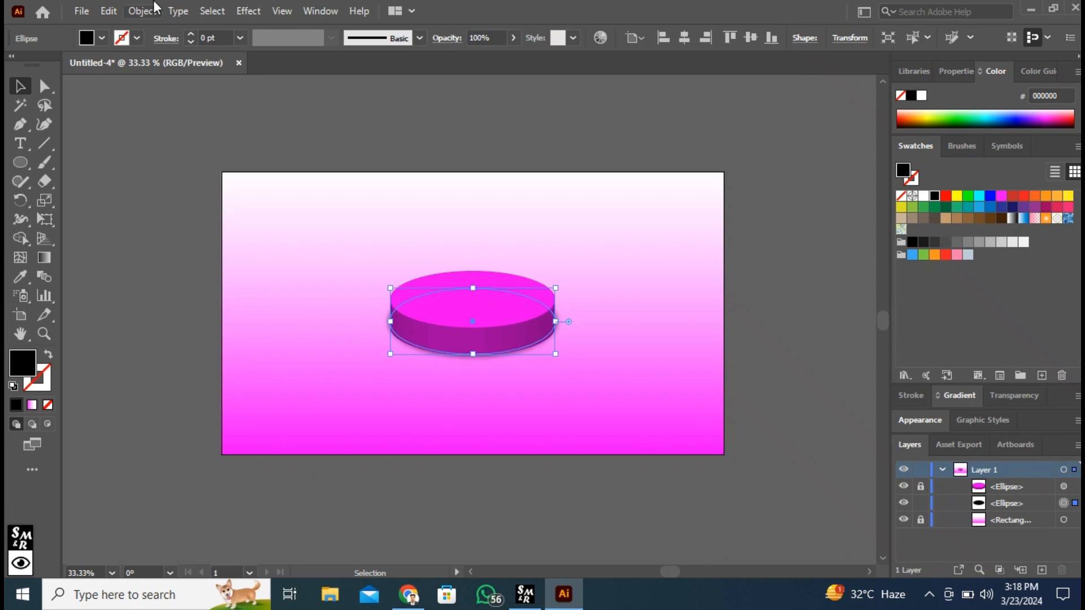
# Step: Nudge the shadow ellipse further down and widen it slightly beyond both sides of the disc
pyautogui.click(130, 129)
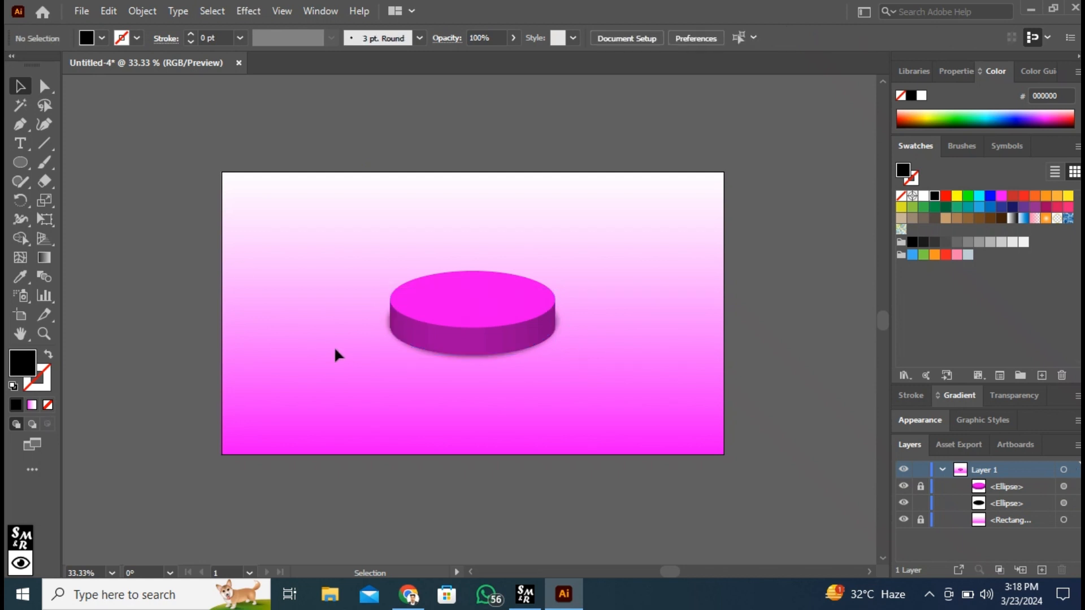
pyautogui.click(411, 351)
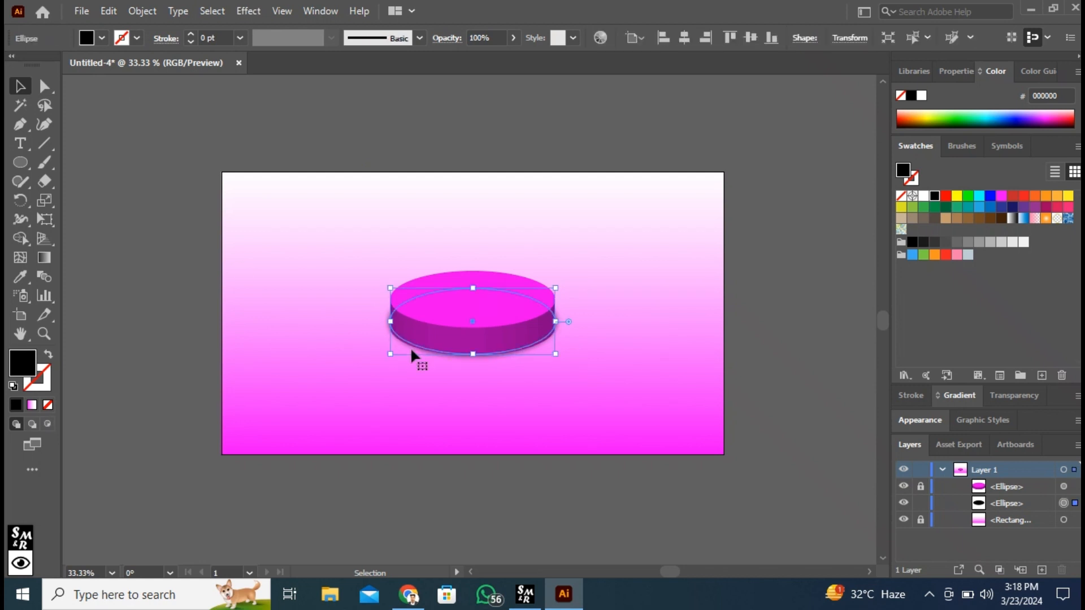
pyautogui.press('Down')
pyautogui.press('Down')
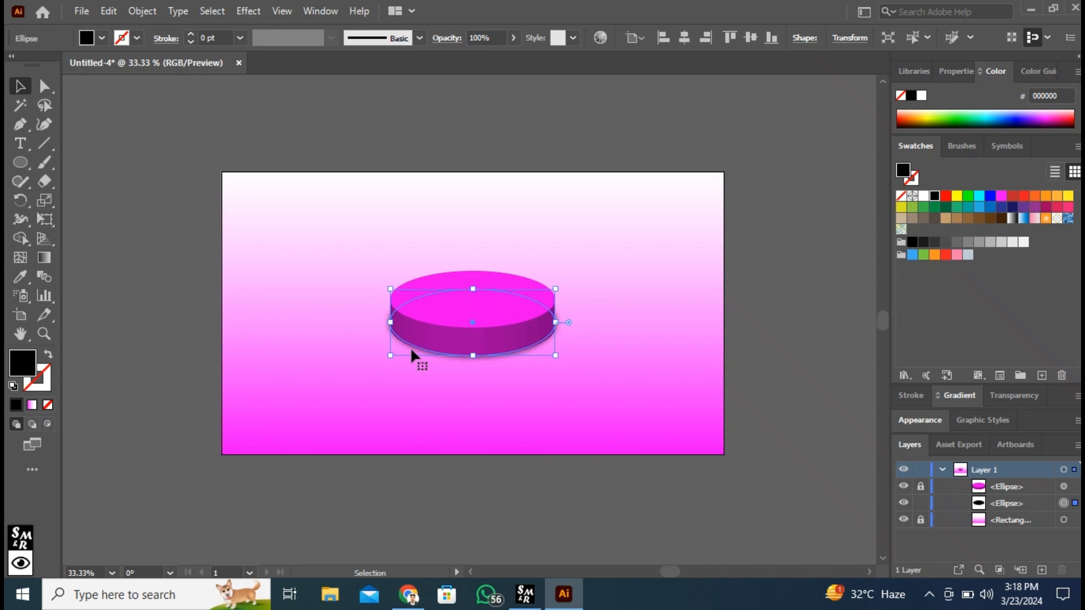
pyautogui.moveTo(556, 355); pyautogui.dragTo(558, 354)
# Step: Nudge the widened shadow down in small increments until it extends just below the disc's front edge
pyautogui.click(800, 348)
pyautogui.click(559, 329)
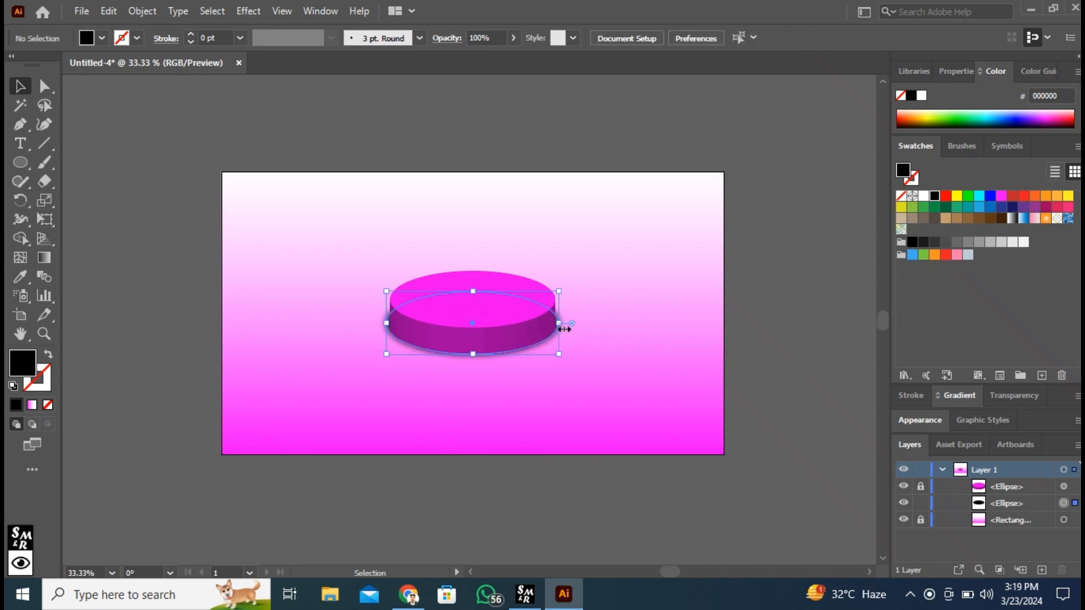
pyautogui.press('Down')
pyautogui.press('Down')
pyautogui.click(783, 292)
pyautogui.click(560, 330)
pyautogui.press('Down')
pyautogui.press('Down')
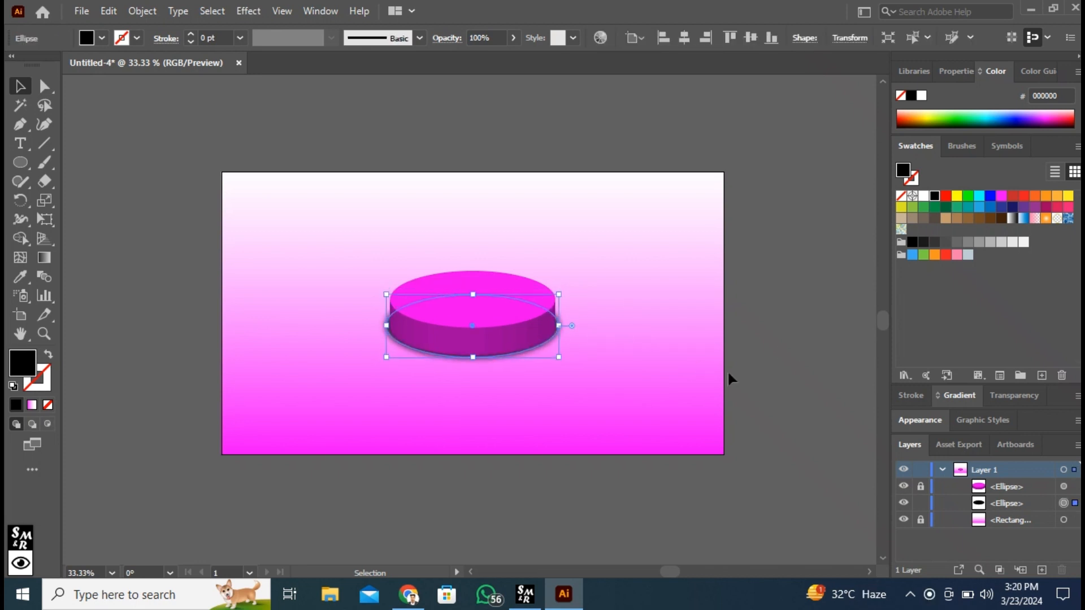
# Step: Reduce the shadow ellipse's opacity to 87% and fit the artboard in the window
pyautogui.click(735, 377)
pyautogui.click(538, 351)
pyautogui.click(513, 38)
pyautogui.moveTo(511, 57); pyautogui.dragTo(501, 59)
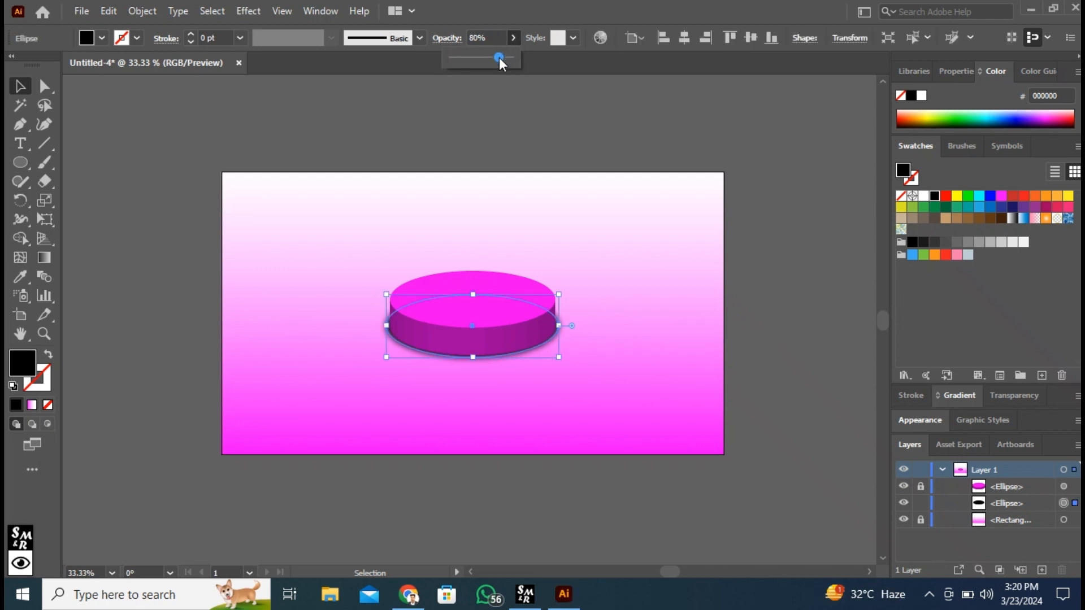
pyautogui.click(770, 263)
pyautogui.hotkey('ctrl', '0')
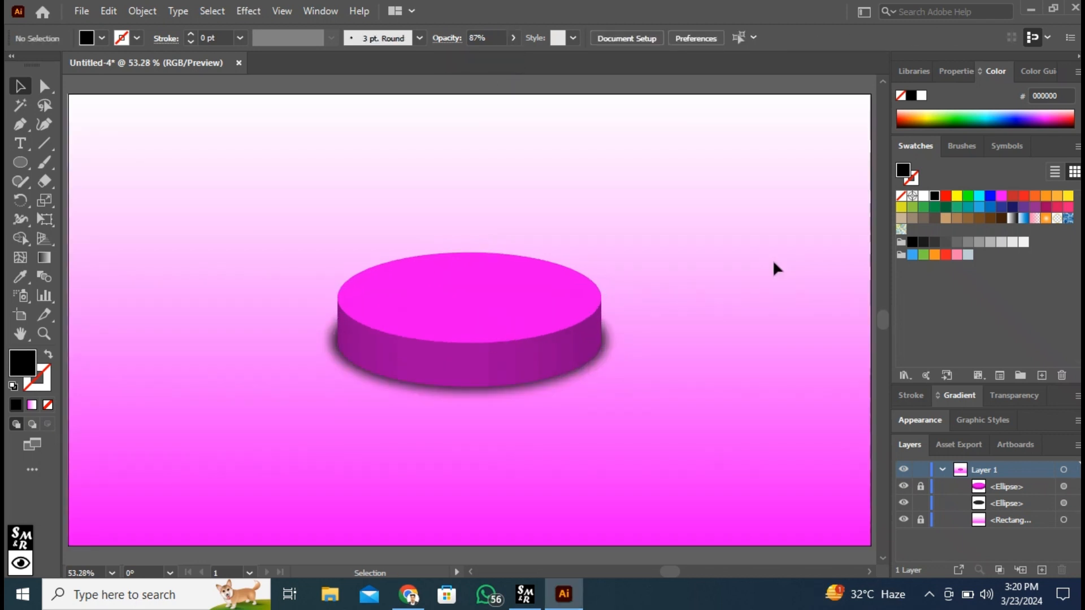